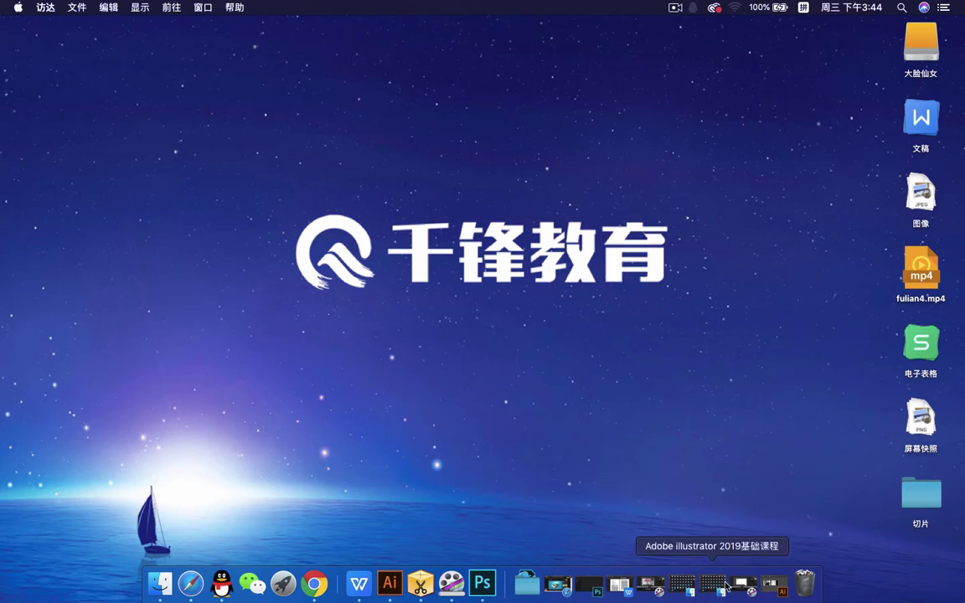
# Bring up the brochure document in Illustrator and open the 实战用图 image folder within 10-2 折页设计（一） in Finder
pyautogui.click(774, 585)
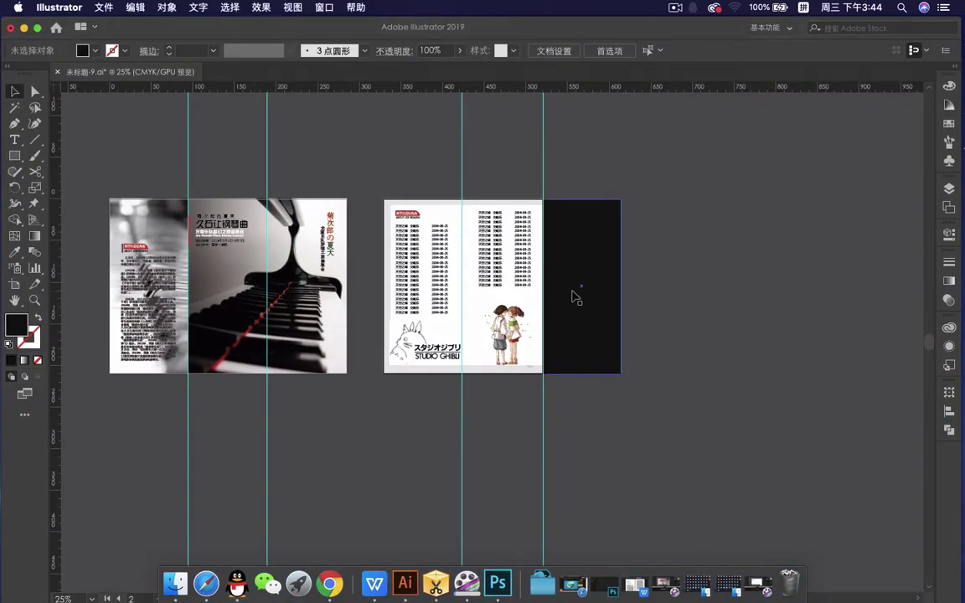
pyautogui.scroll(2, 580, 283)
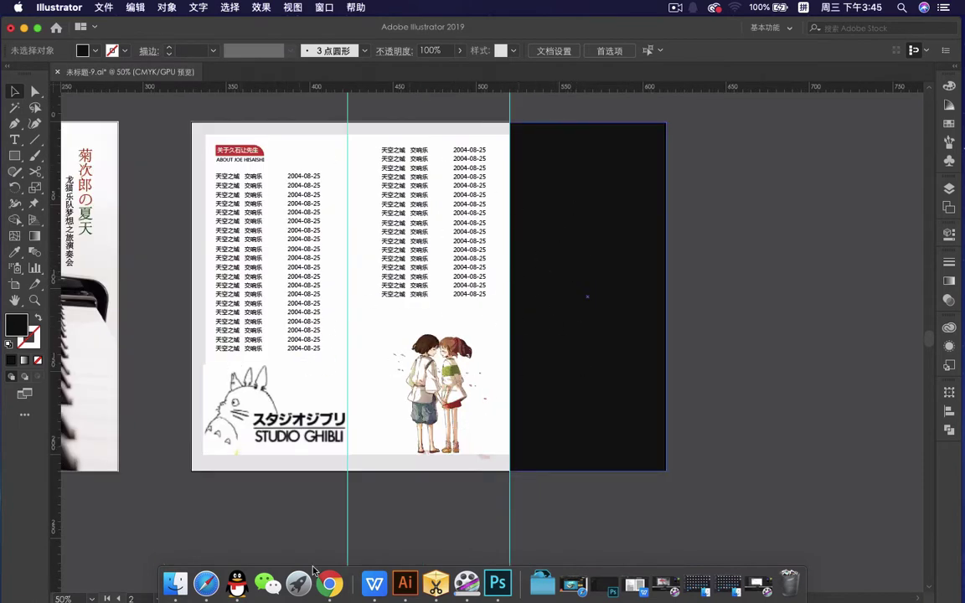
pyautogui.click(175, 585)
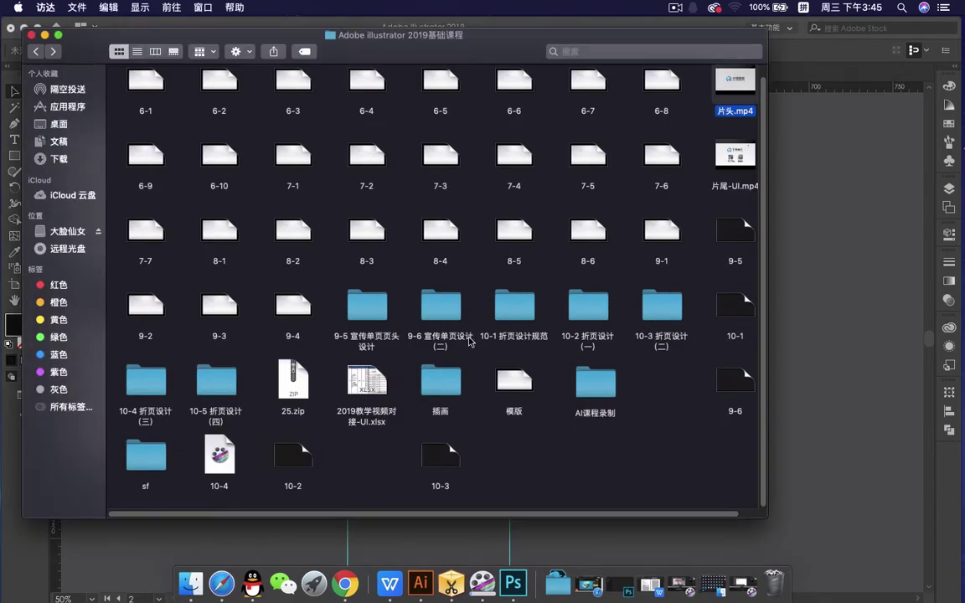
pyautogui.doubleClick(513, 306)
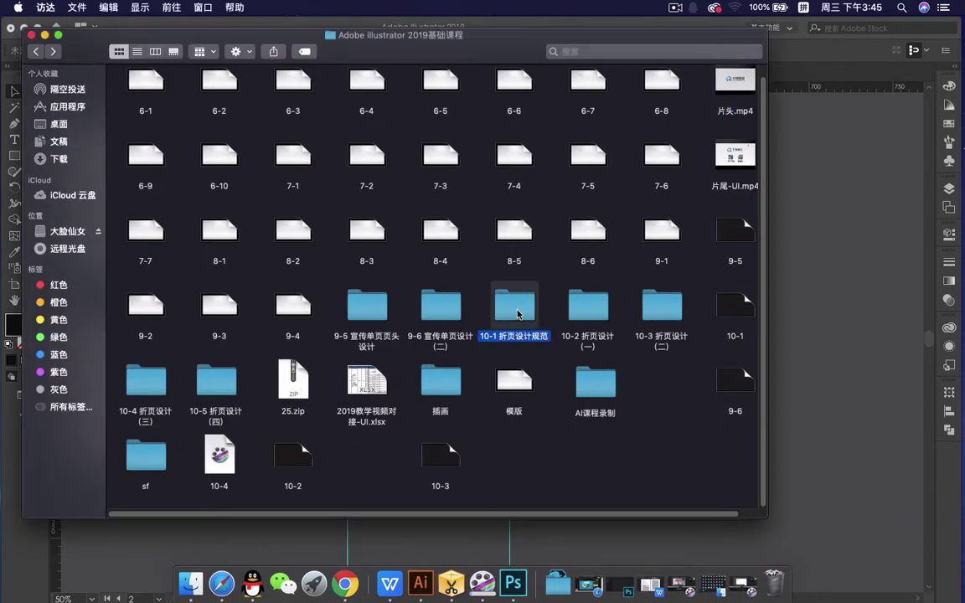
pyautogui.click(219, 93)
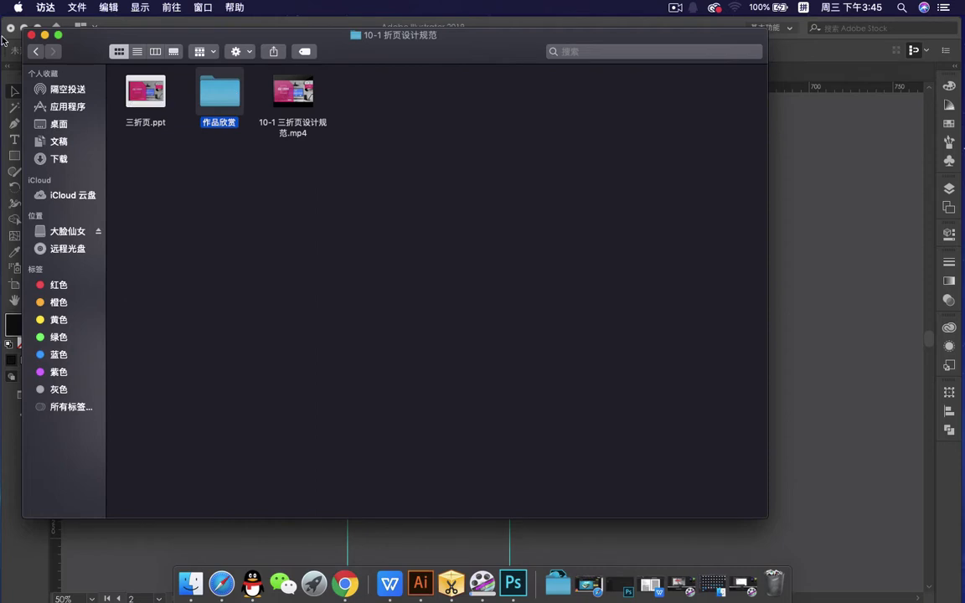
pyautogui.press('super+bracketleft')
pyautogui.doubleClick(593, 303)
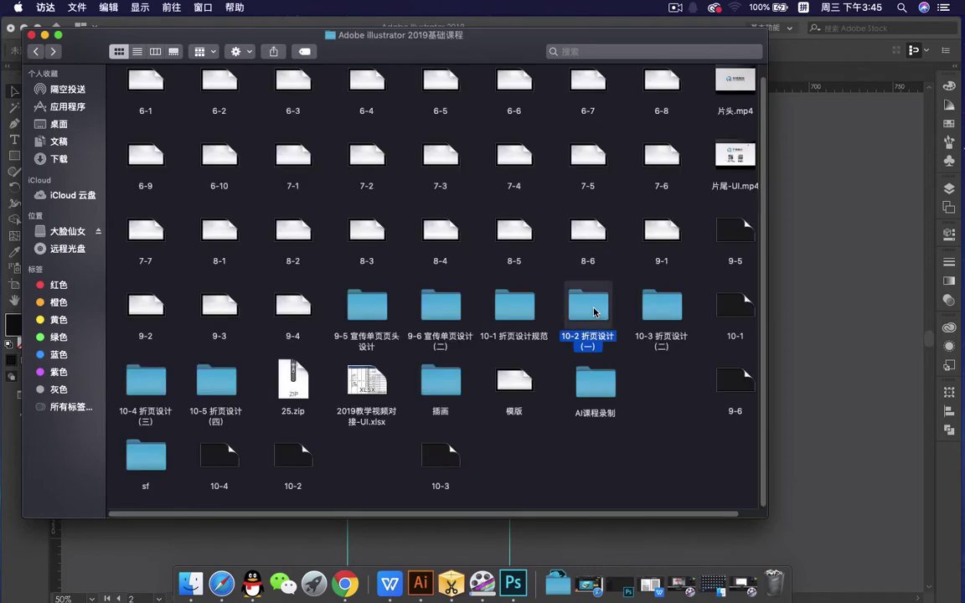
pyautogui.click(153, 98)
pyautogui.doubleClick(153, 98)
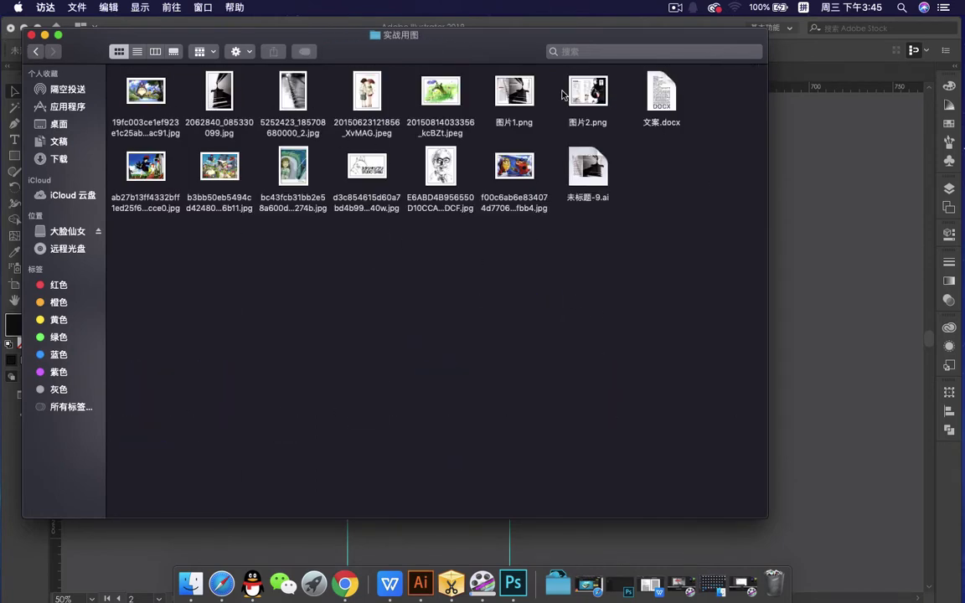
# Place the pencil portrait of the bearded man, slightly enlarged, in the upper part of the black panel and embed it
pyautogui.moveTo(426, 175); pyautogui.dragTo(847, 251)
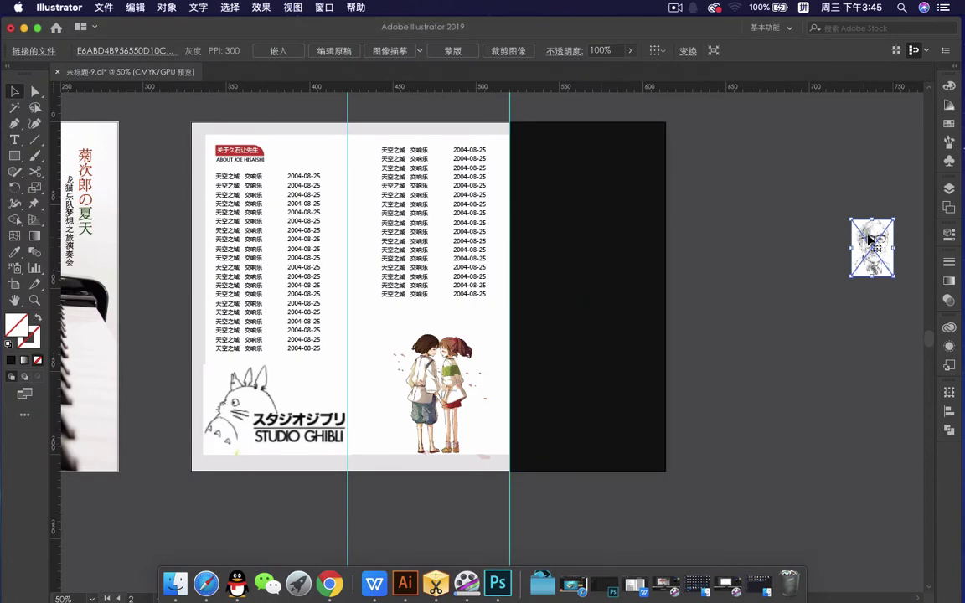
pyautogui.moveTo(867, 235); pyautogui.dragTo(586, 183)
pyautogui.moveTo(618, 228); pyautogui.dragTo(610, 209)
pyautogui.click(278, 50)
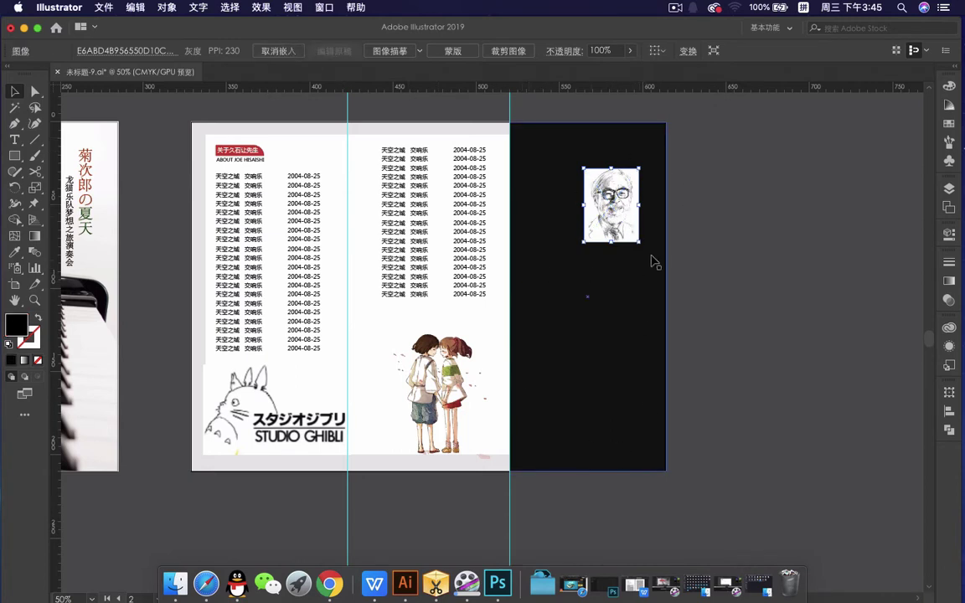
pyautogui.moveTo(626, 222); pyautogui.dragTo(624, 209)
pyautogui.click(618, 280)
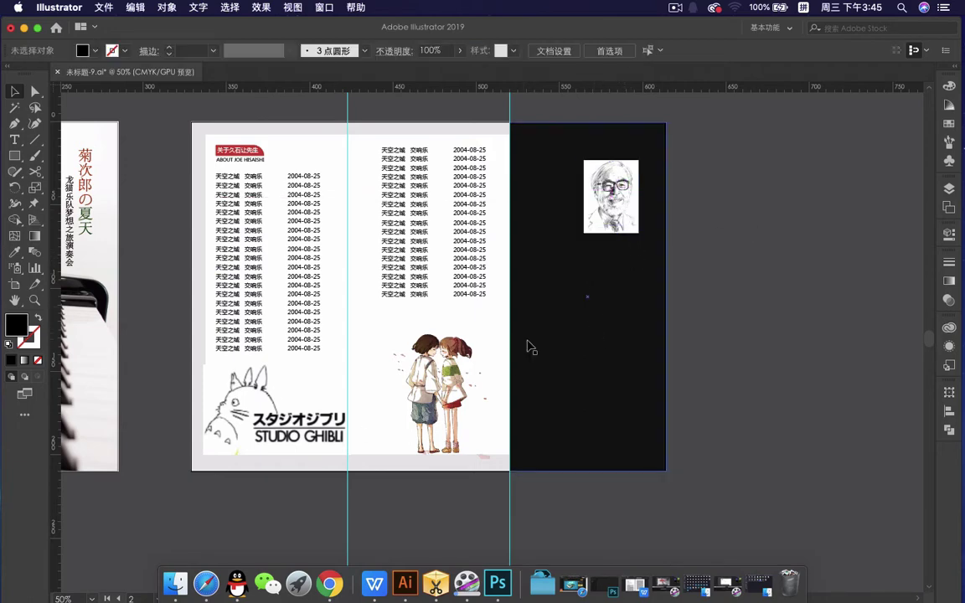
pyautogui.press('super+minus')
pyautogui.press('super+minus')
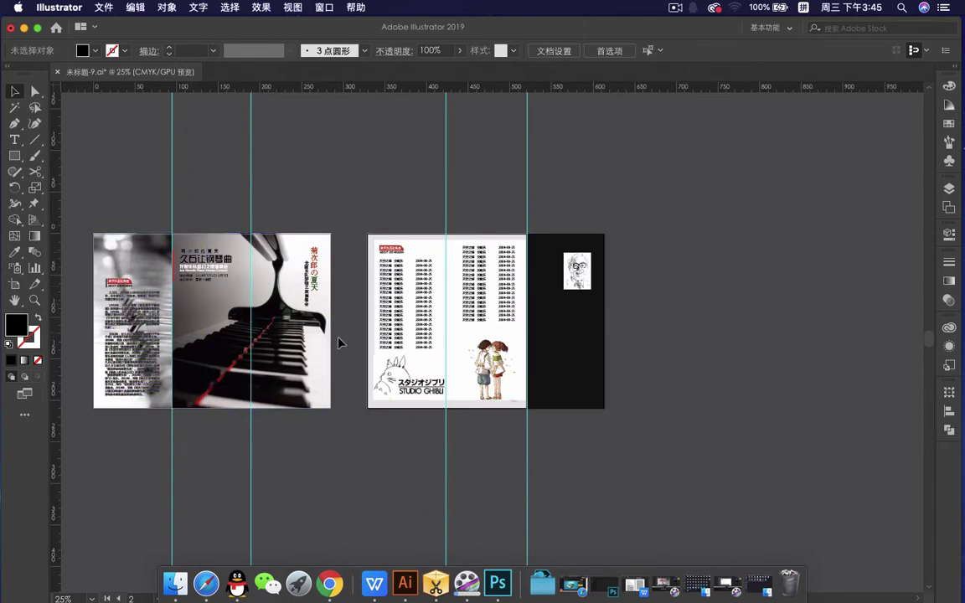
pyautogui.scroll(1, 584, 370)
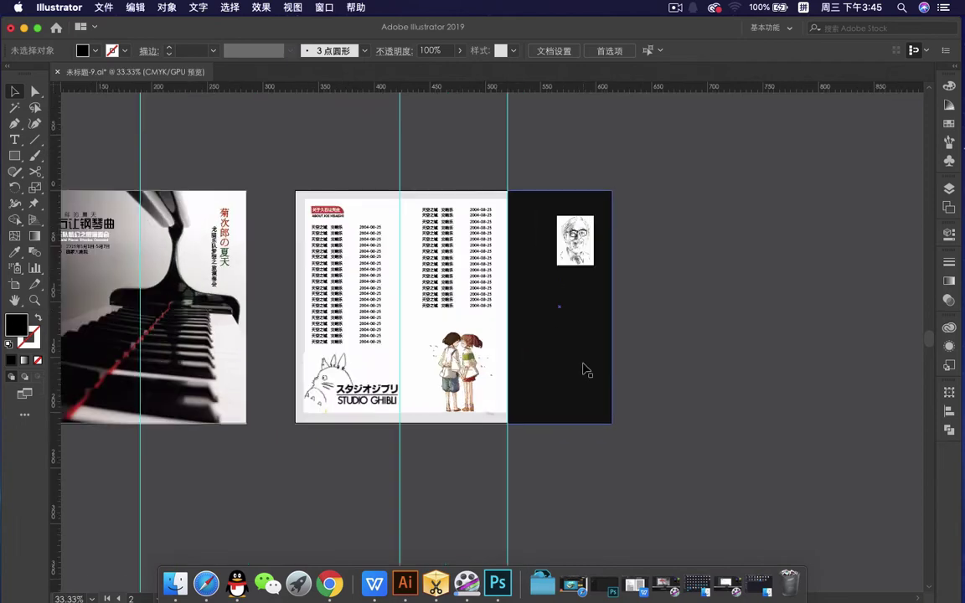
pyautogui.scroll(1, 584, 369)
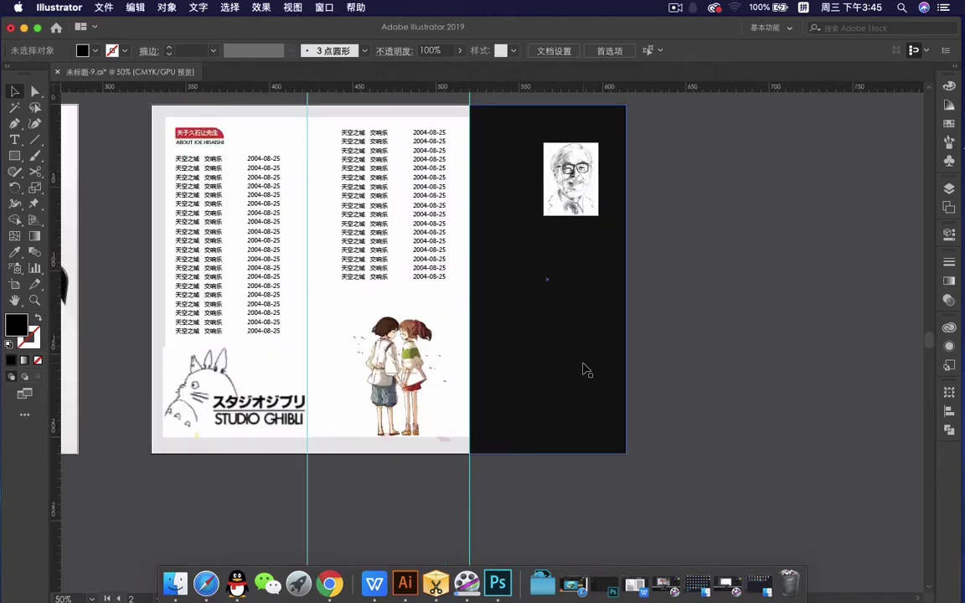
pyautogui.hscroll(-3, 551, 297)
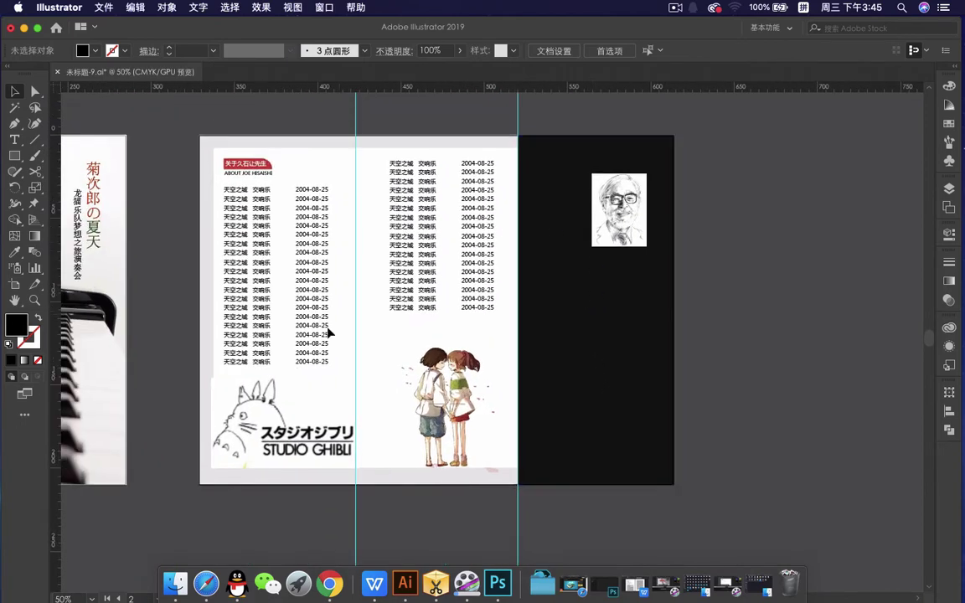
# Switch to Finder and open the 10-4 折页设计（三） folder within Adobe illustrator 2019基础课程 on the 大脸仙女 drive
pyautogui.click(175, 583)
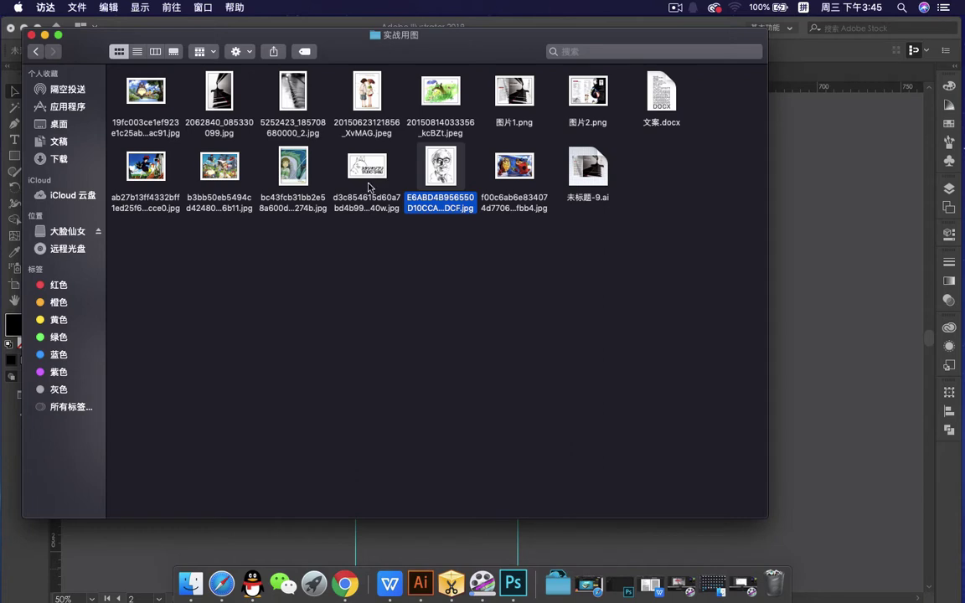
pyautogui.click(67, 157)
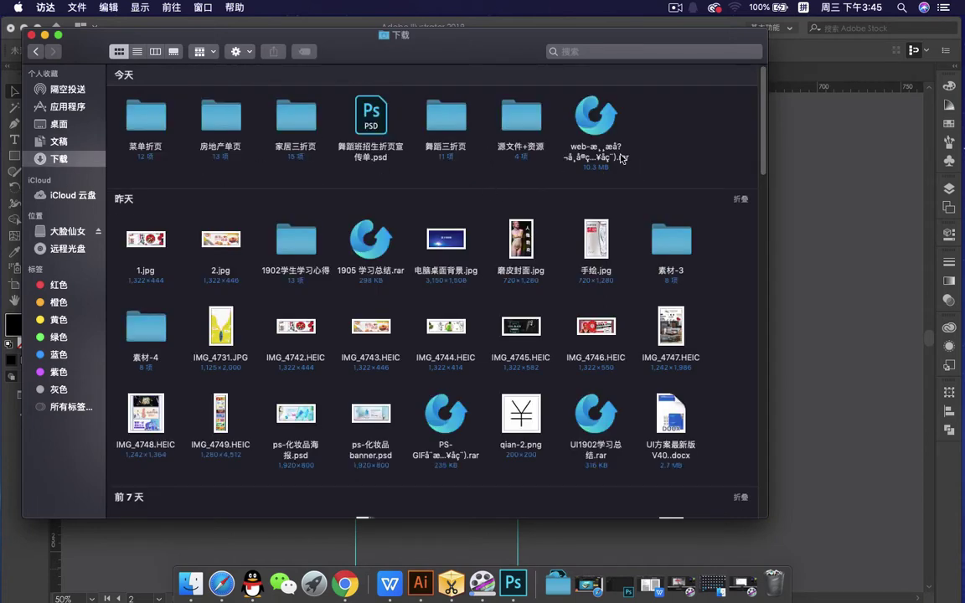
pyautogui.click(60, 230)
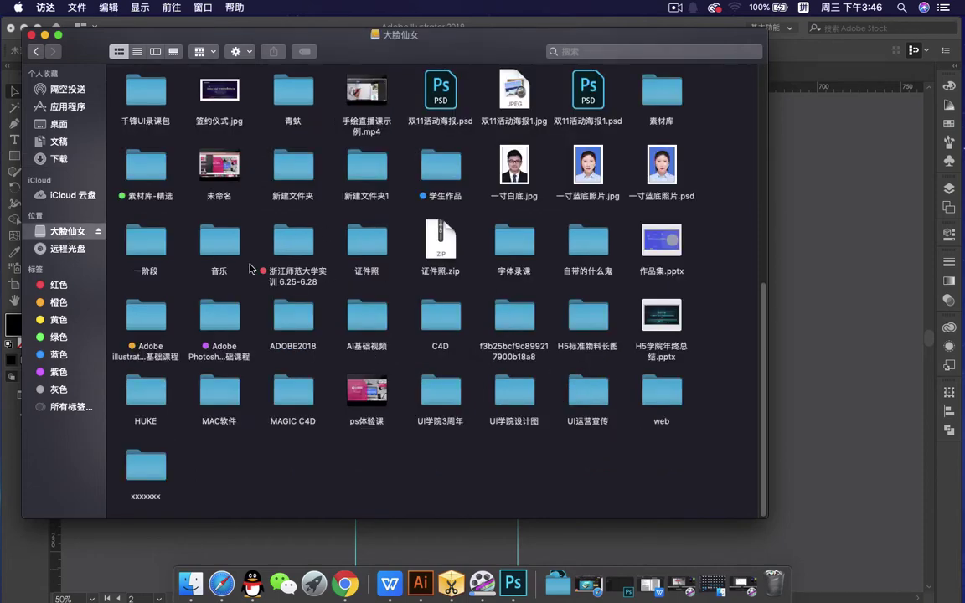
pyautogui.doubleClick(146, 319)
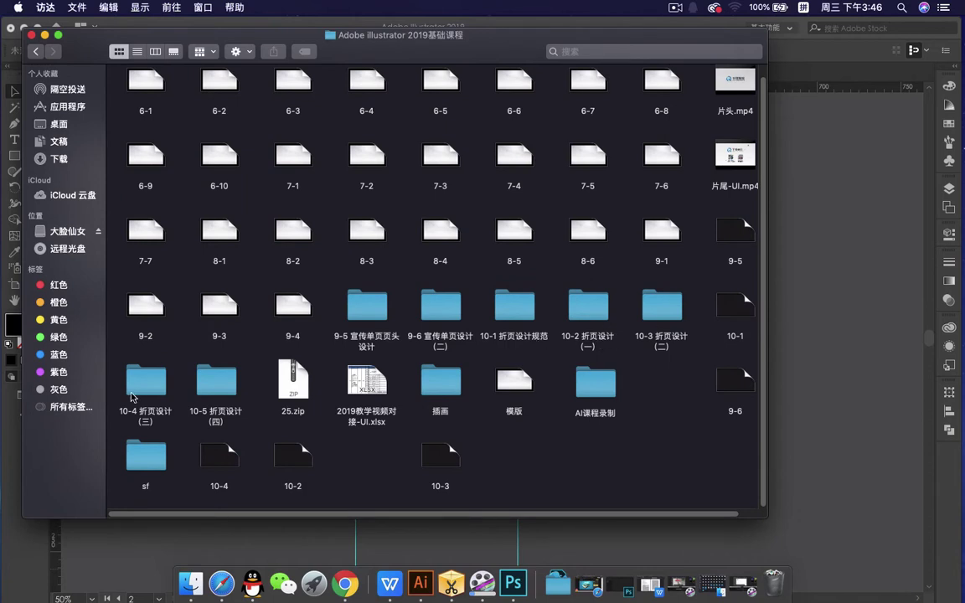
pyautogui.doubleClick(206, 392)
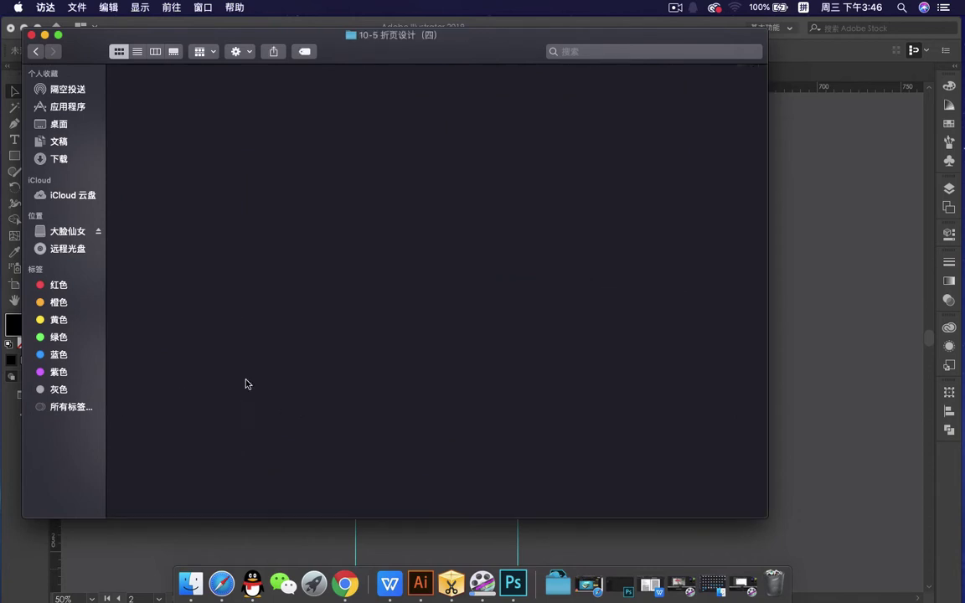
pyautogui.click(35, 51)
pyautogui.doubleClick(134, 381)
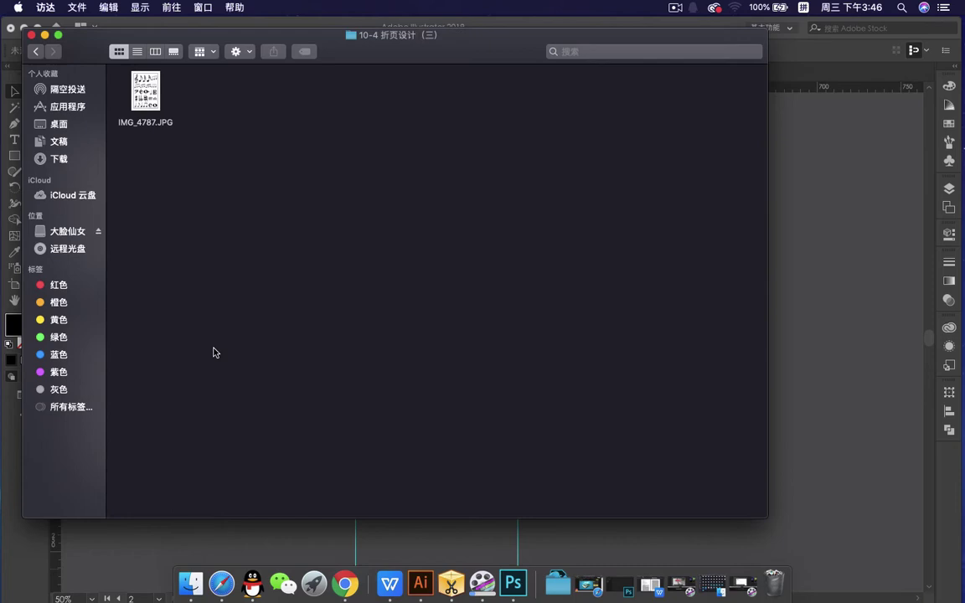
# Place the music-symbol image IMG_4787.JPG into the Illustrator brochure document and embed it
pyautogui.click(140, 90)
pyautogui.moveTo(334, 53); pyautogui.dragTo(315, 80)
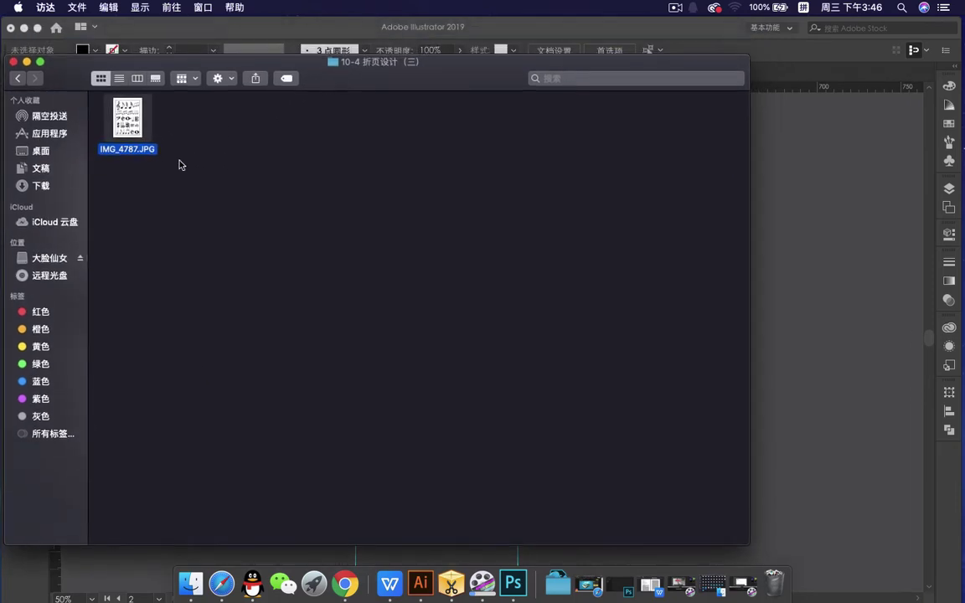
pyautogui.moveTo(127, 119); pyautogui.dragTo(32, 64)
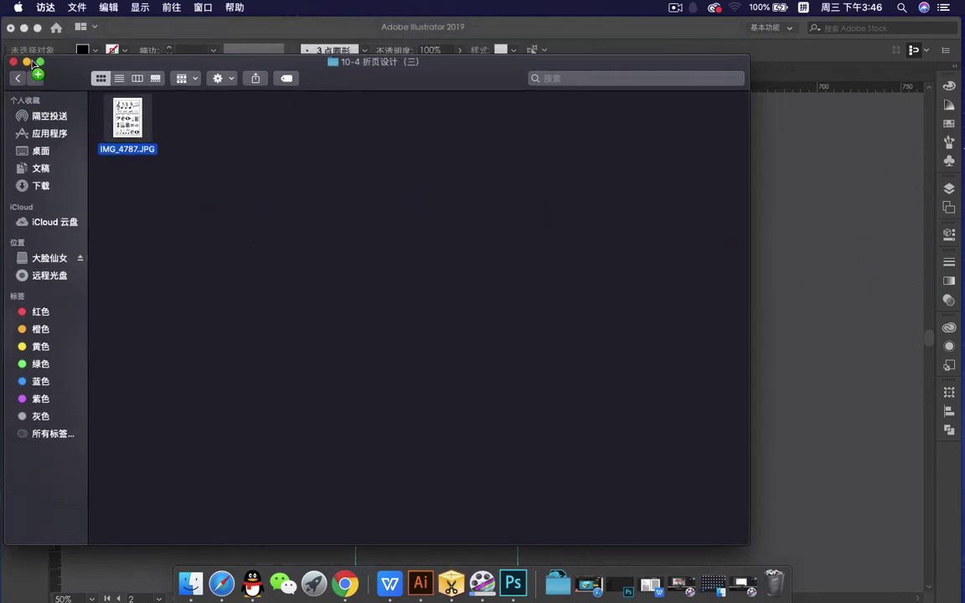
pyautogui.click(29, 62)
pyautogui.click(667, 411)
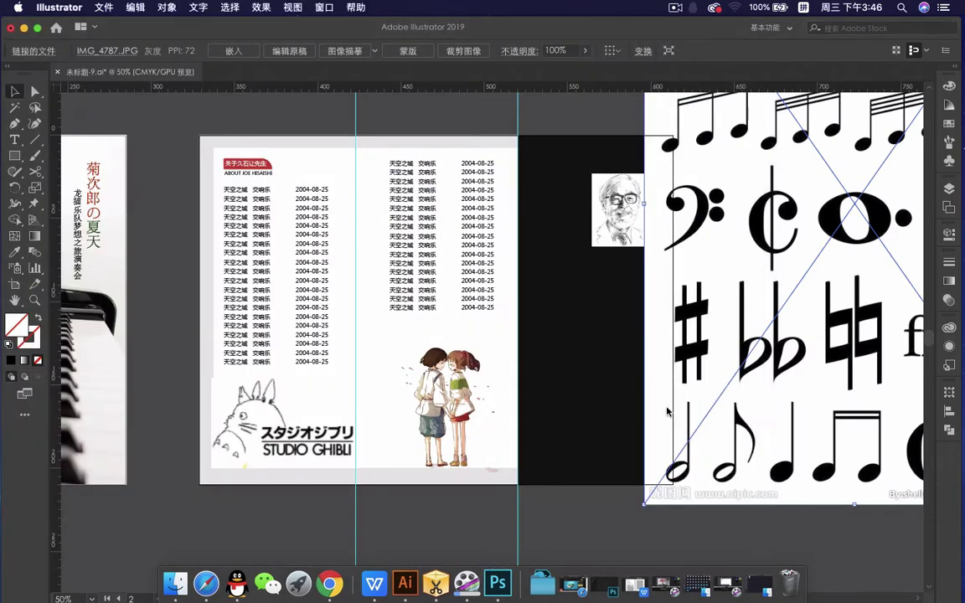
pyautogui.click(234, 51)
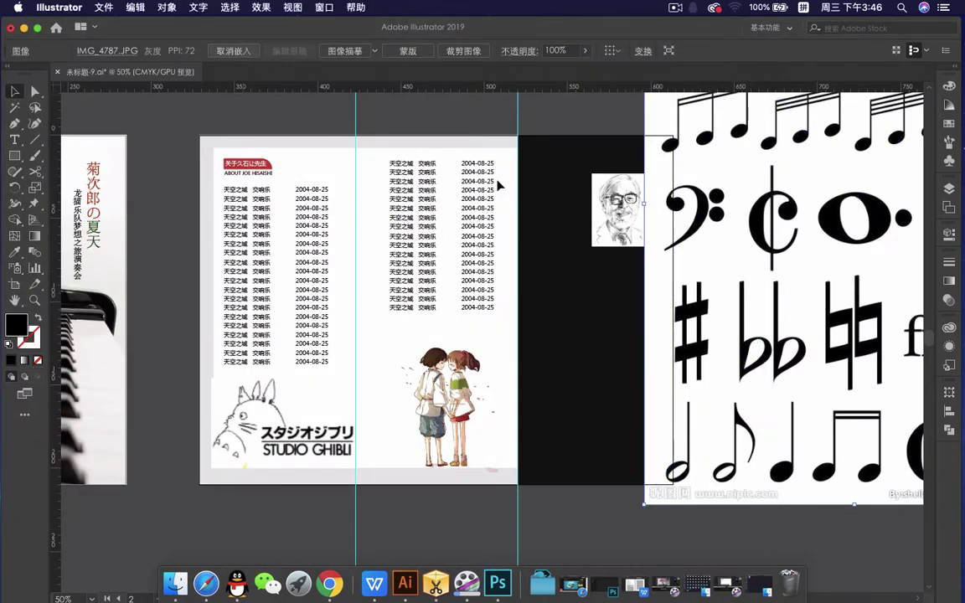
# Move the music-symbol image clear of the black panel into empty canvas, and trace and expand it into vector shapes
pyautogui.scroll(-2, 528, 304)
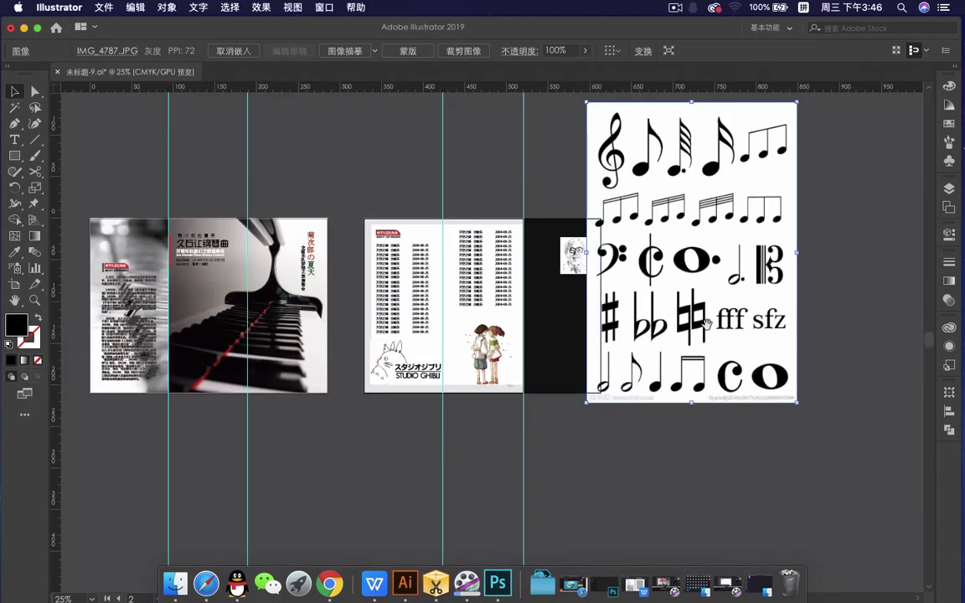
pyautogui.moveTo(701, 286); pyautogui.dragTo(540, 338)
pyautogui.moveTo(559, 269); pyautogui.dragTo(655, 276)
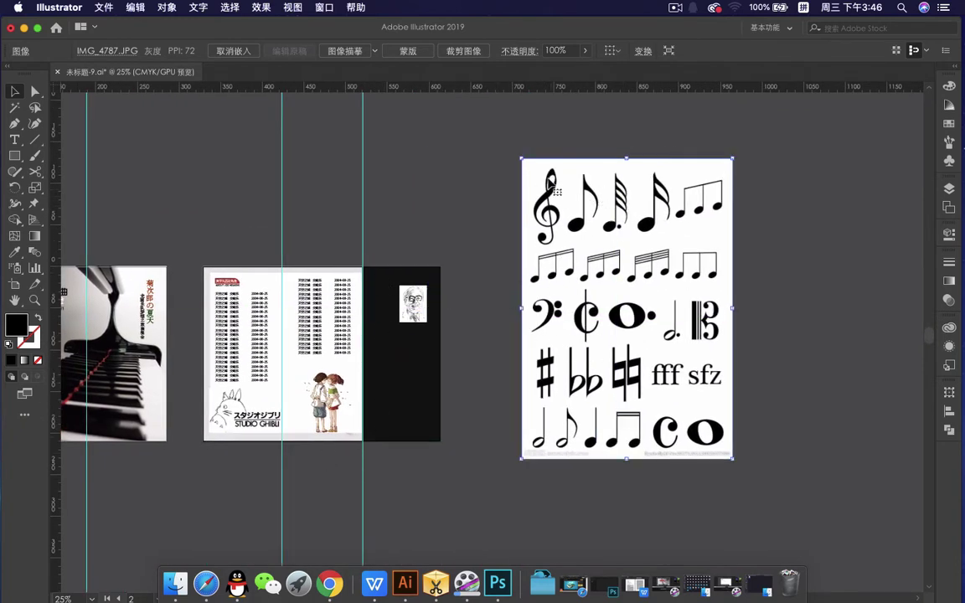
pyautogui.click(362, 51)
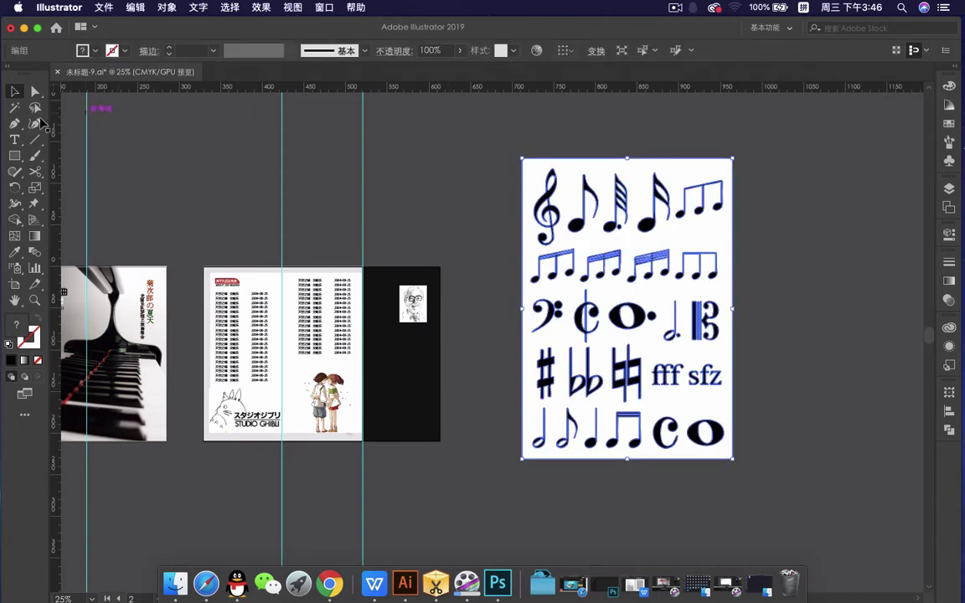
# Select all white areas of the traced music symbols with the Magic Wand tool and delete them
pyautogui.click(14, 107)
pyautogui.click(567, 157)
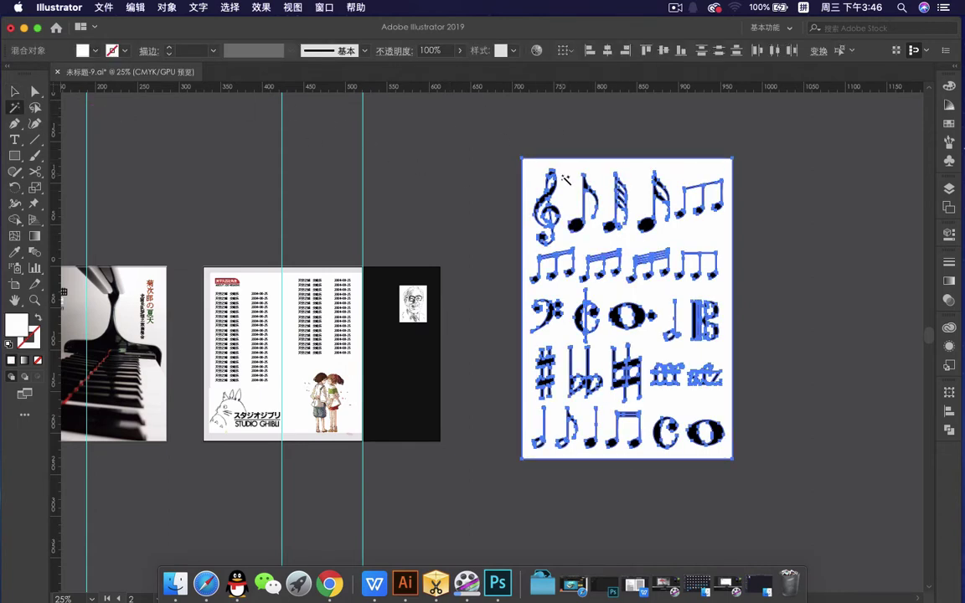
pyautogui.press('Delete')
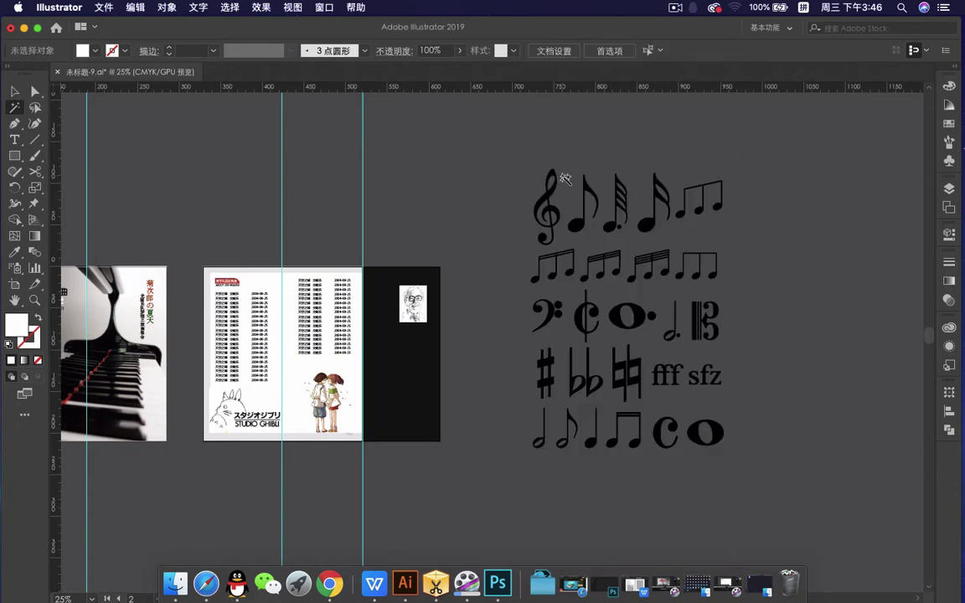
# Ungroup the traced music symbols into separate objects
pyautogui.click(14, 91)
pyautogui.click(550, 194)
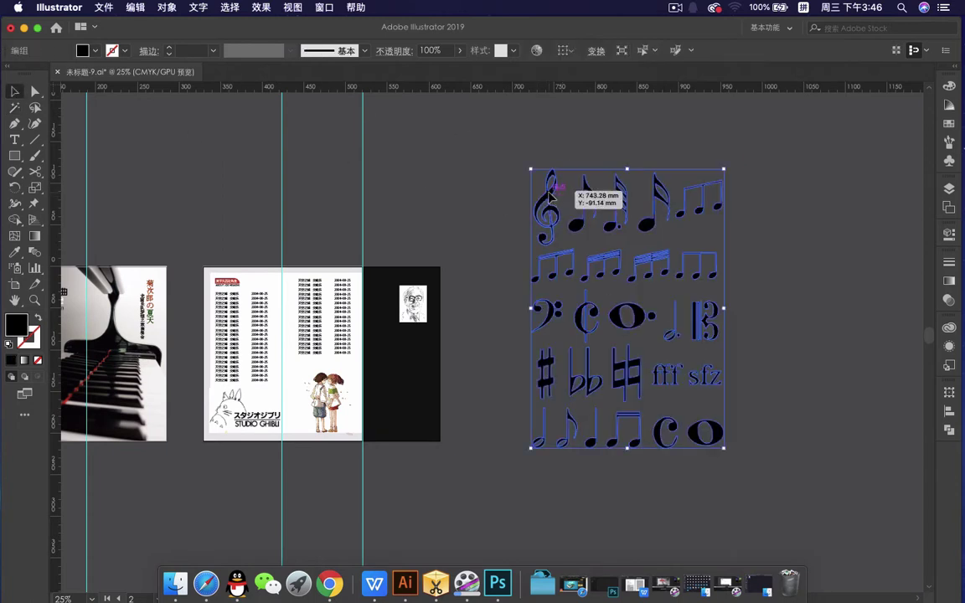
pyautogui.rightClick(584, 263)
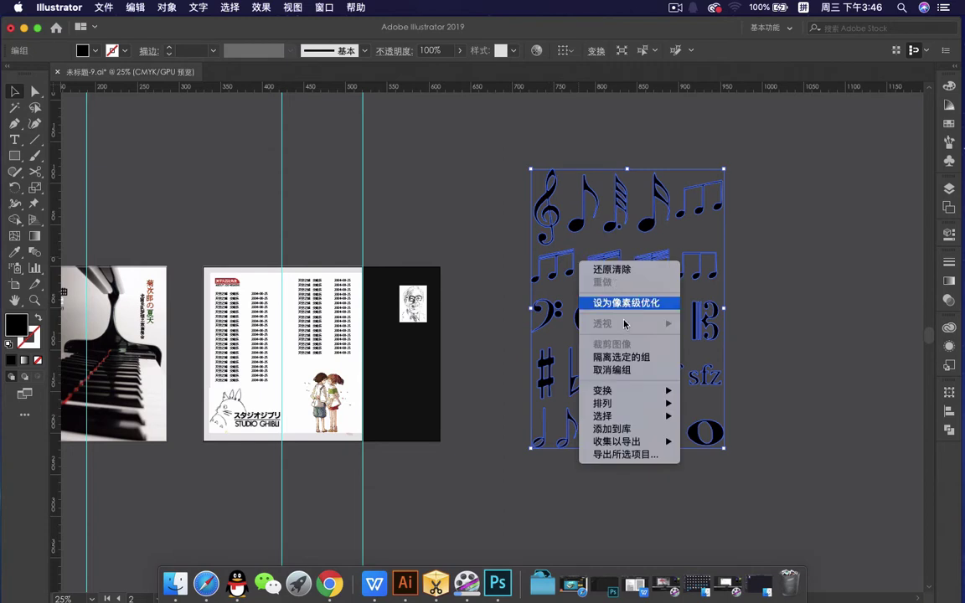
pyautogui.click(616, 369)
pyautogui.click(485, 209)
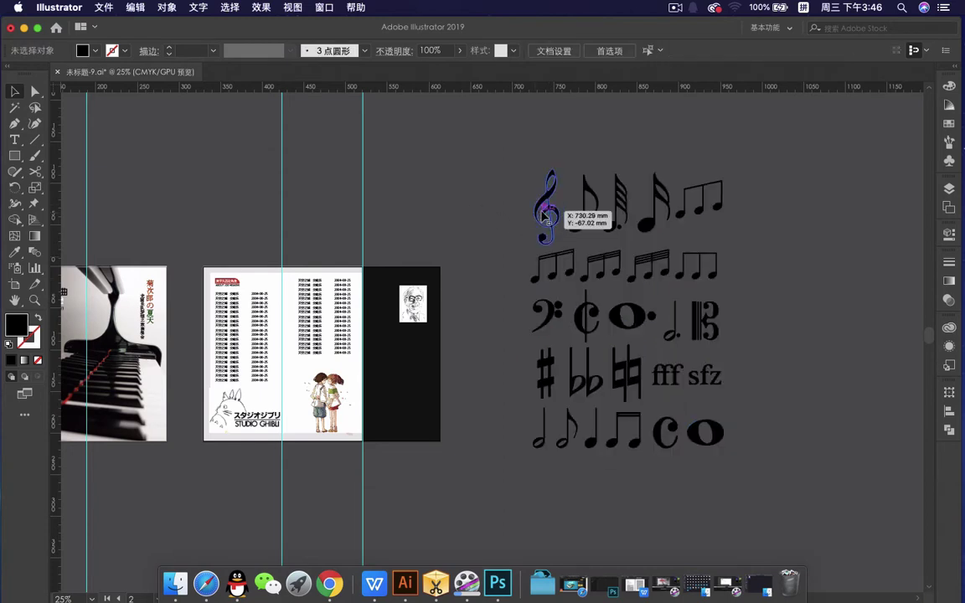
# Move the treble clef out above the black panel and change its fill to light grey
pyautogui.click(552, 210)
pyautogui.moveTo(554, 211); pyautogui.dragTo(409, 197)
pyautogui.doubleClick(16, 324)
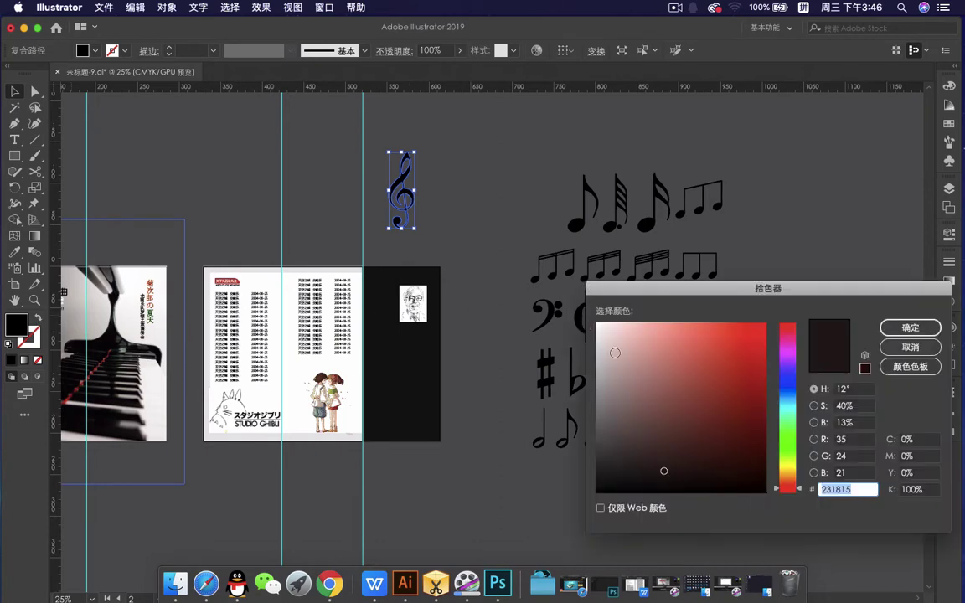
pyautogui.click(684, 355)
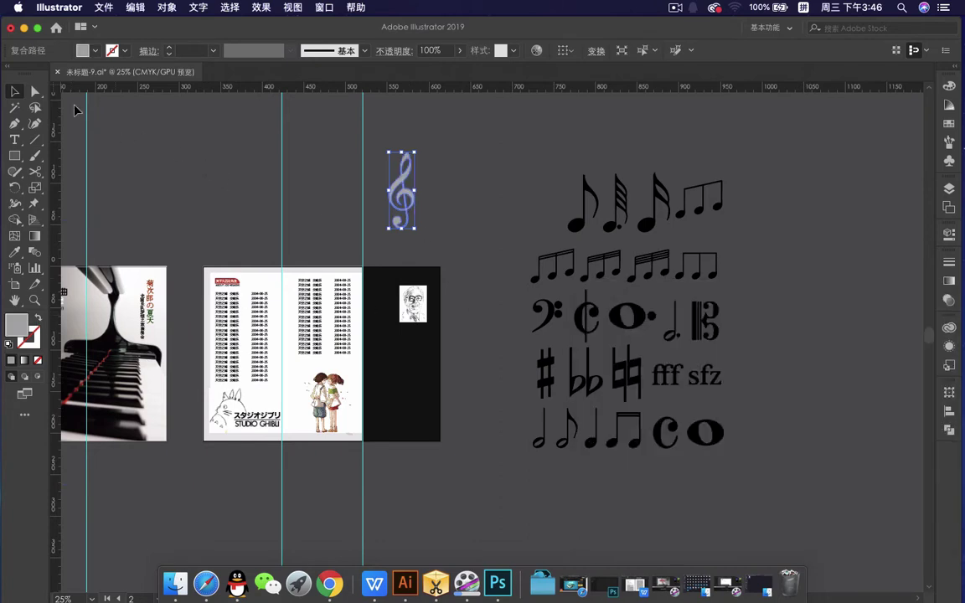
pyautogui.click(153, 142)
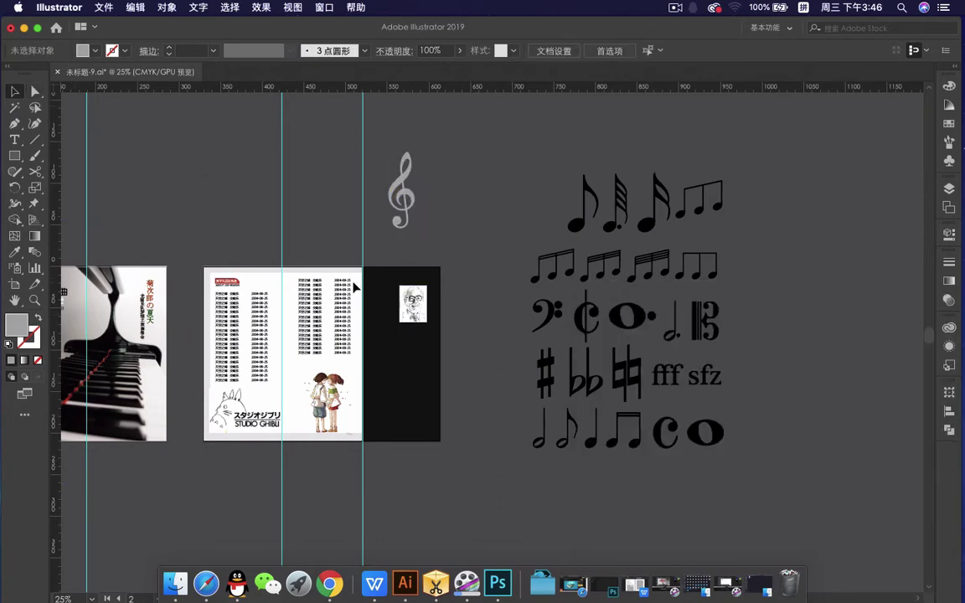
# Enlarge the grey treble clef to the full height of the brochure page and place it across the fold between white and black panels
pyautogui.scroll(2, 353, 287)
pyautogui.moveTo(487, 254); pyautogui.dragTo(524, 244)
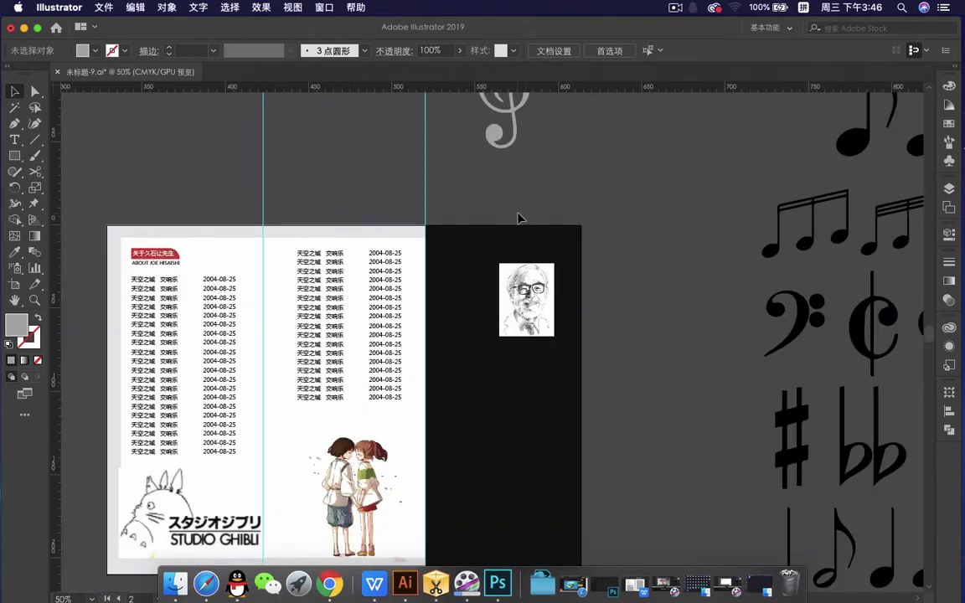
pyautogui.press('super+minus')
pyautogui.click(522, 124)
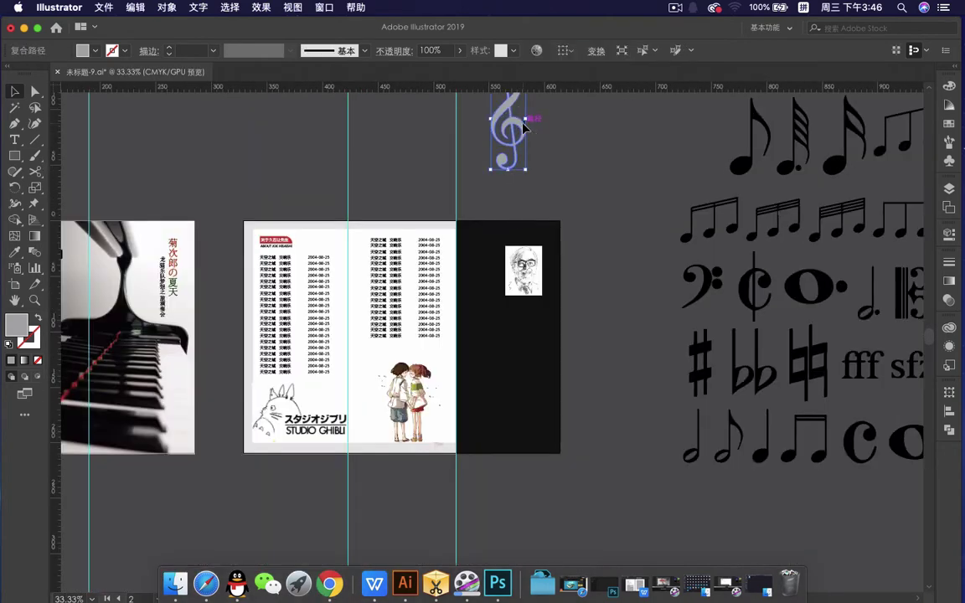
pyautogui.moveTo(523, 125); pyautogui.dragTo(530, 471)
pyautogui.moveTo(463, 362); pyautogui.dragTo(457, 332)
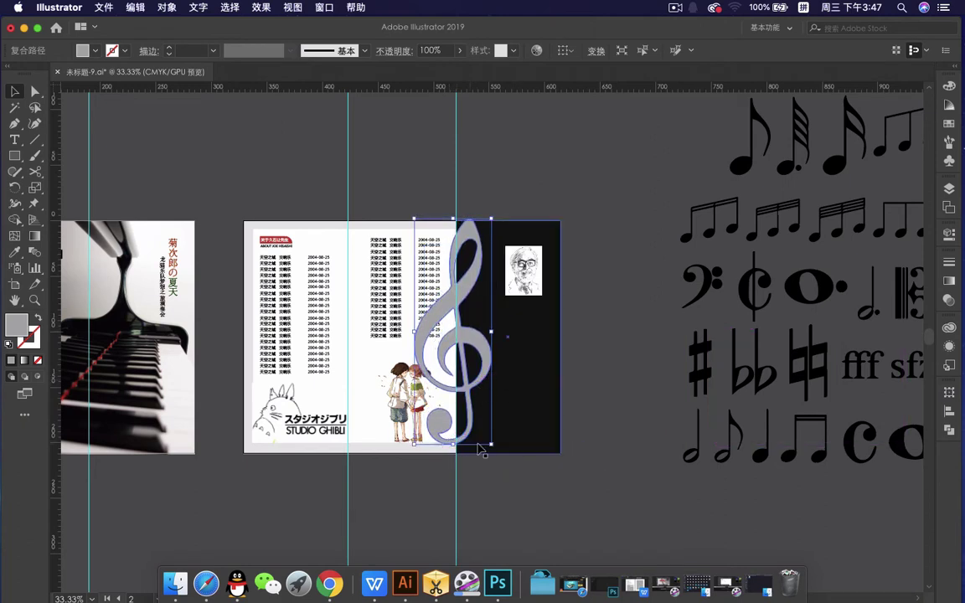
pyautogui.moveTo(491, 444); pyautogui.dragTo(498, 454)
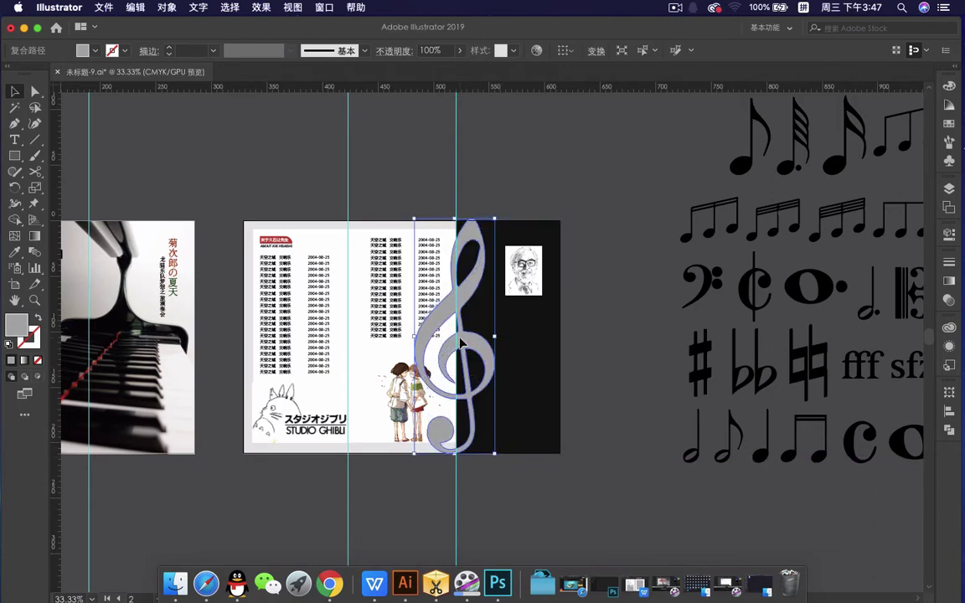
pyautogui.moveTo(457, 339); pyautogui.dragTo(453, 338)
pyautogui.click(588, 360)
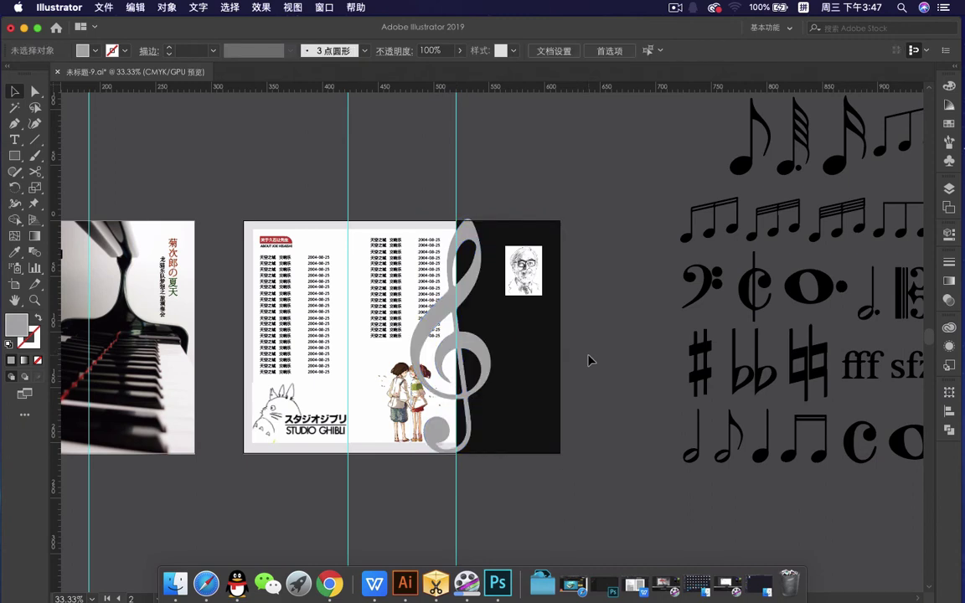
# Shift the couple illustration left, clear of the treble clef, to the fold guide beside the Studio Ghibli logo
pyautogui.click(423, 408)
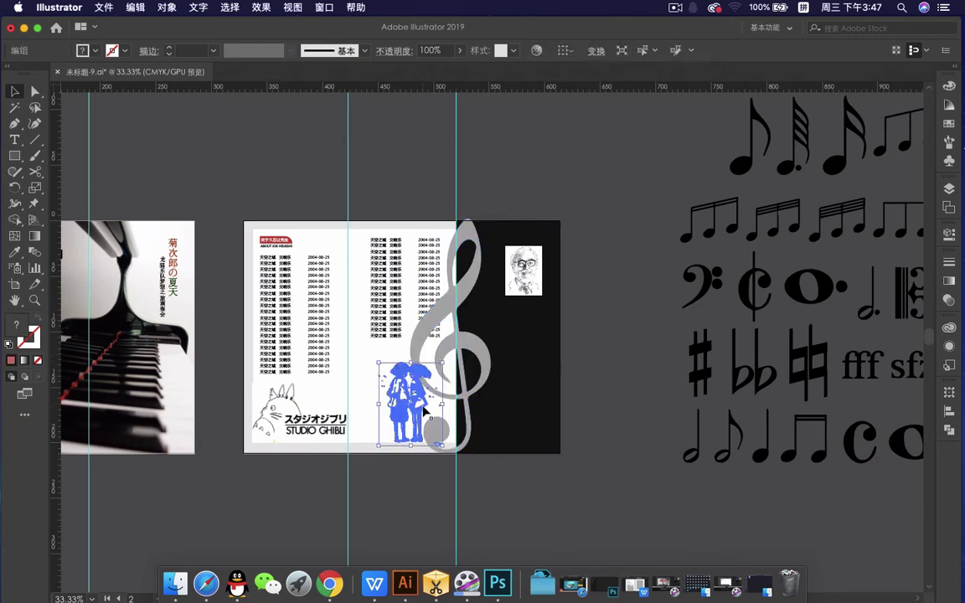
pyautogui.press('Left')
pyautogui.press('Left')
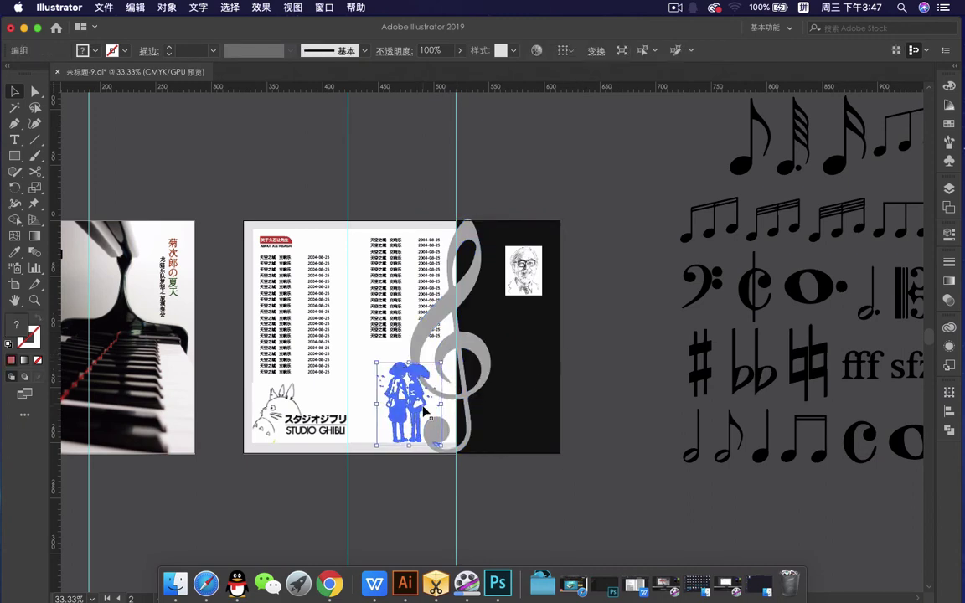
pyautogui.hotkey('shift', 'Left')
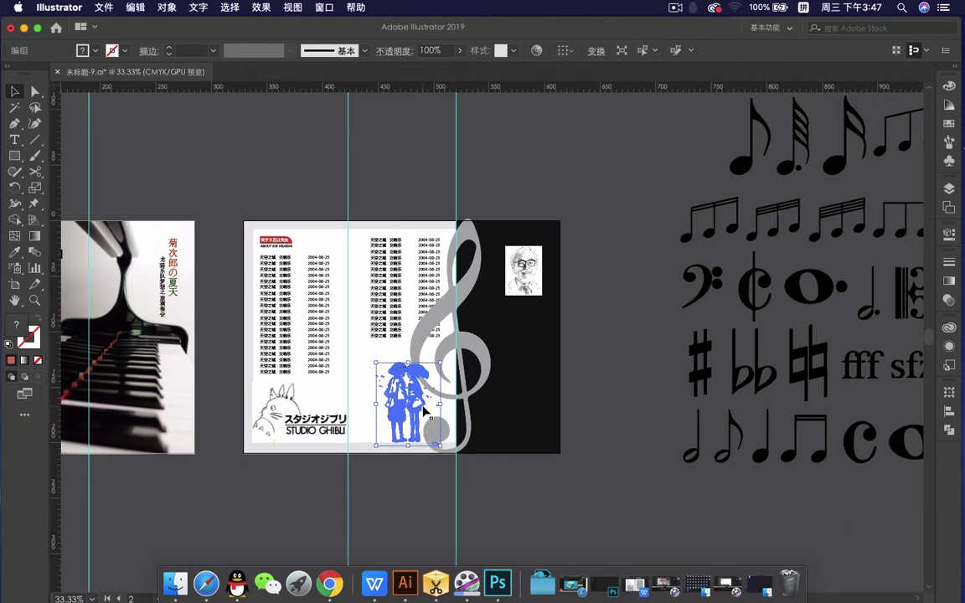
pyautogui.hotkey('shift', 'Left')
pyautogui.hotkey('shift', 'Left')
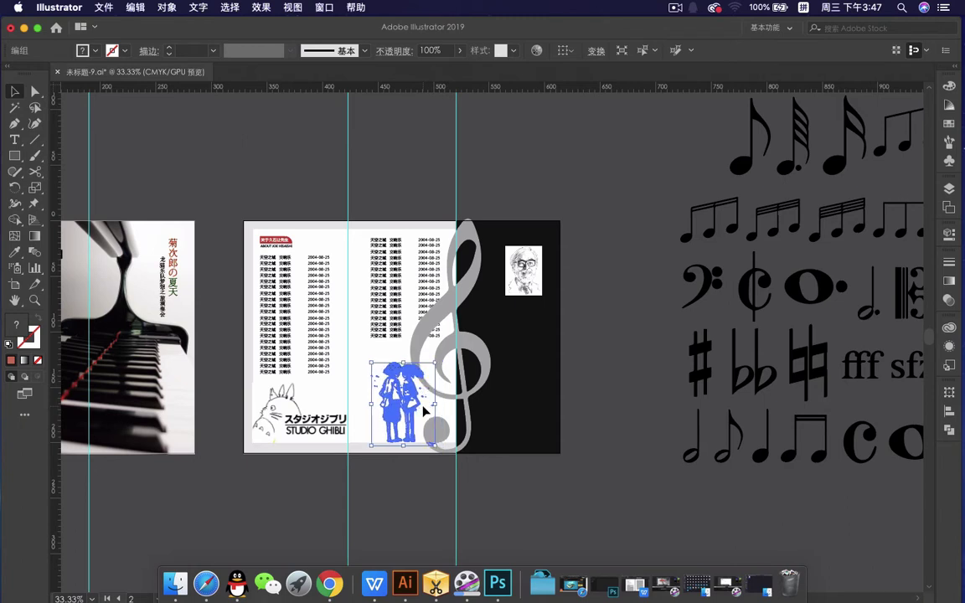
pyautogui.hotkey('shift', 'Left')
pyautogui.hotkey('shift', 'Left')
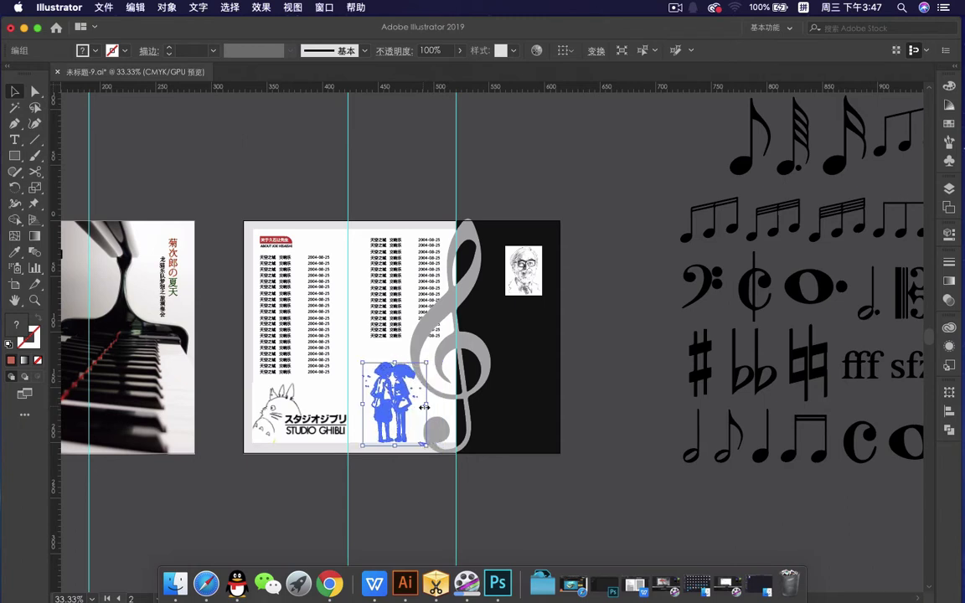
pyautogui.hotkey('shift', 'Left')
pyautogui.hotkey('shift', 'Left')
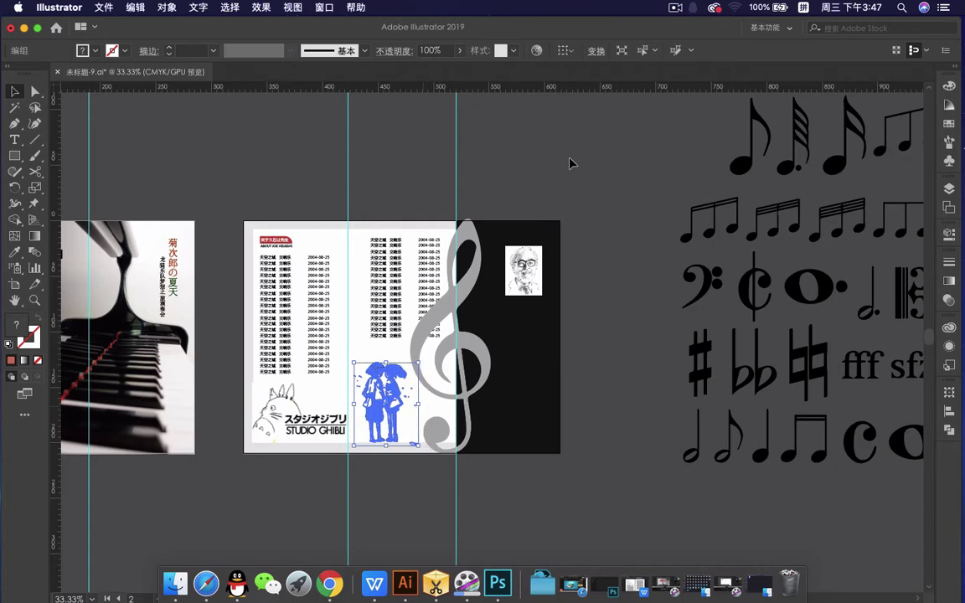
pyautogui.hotkey('shift', 'Left')
pyautogui.hotkey('shift', 'Left')
pyautogui.hotkey('shift', 'Left')
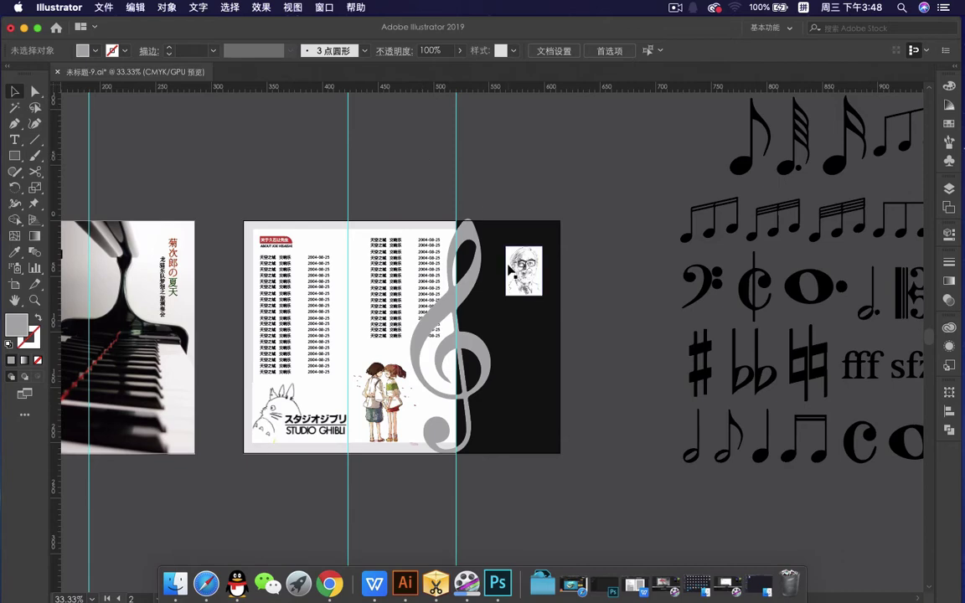
# Select the titles and dates of the second programme column and shift them left toward the fold guide, away from the clef
pyautogui.scroll(1, 402, 263)
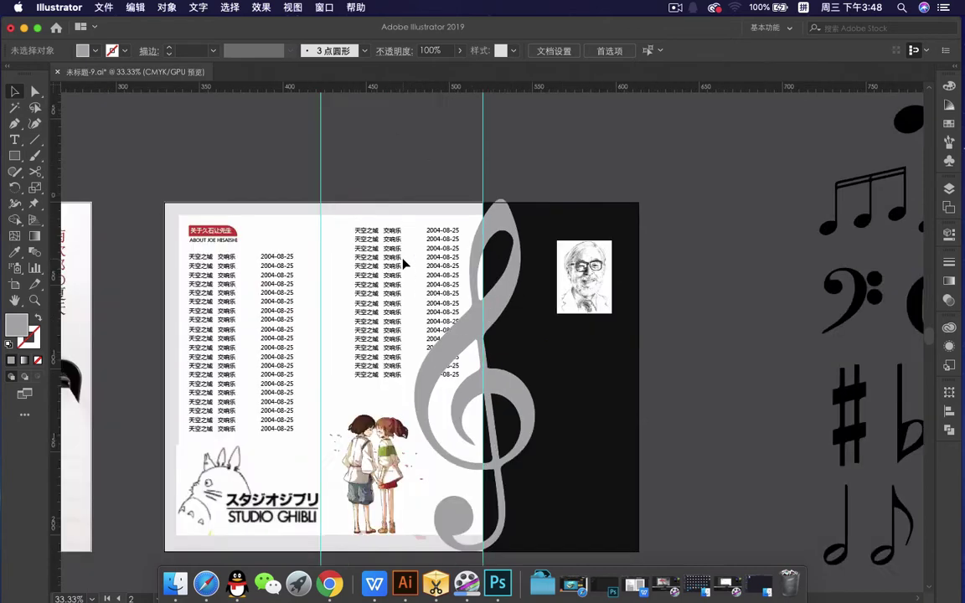
pyautogui.scroll(1, 403, 264)
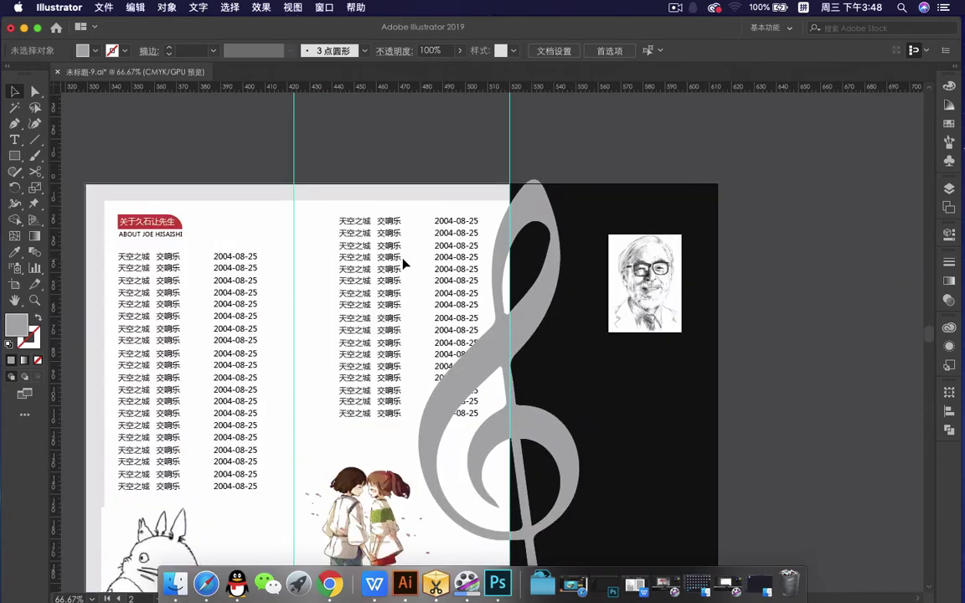
pyautogui.click(381, 345)
pyautogui.moveTo(325, 214); pyautogui.dragTo(382, 424)
pyautogui.moveTo(426, 213); pyautogui.dragTo(439, 379)
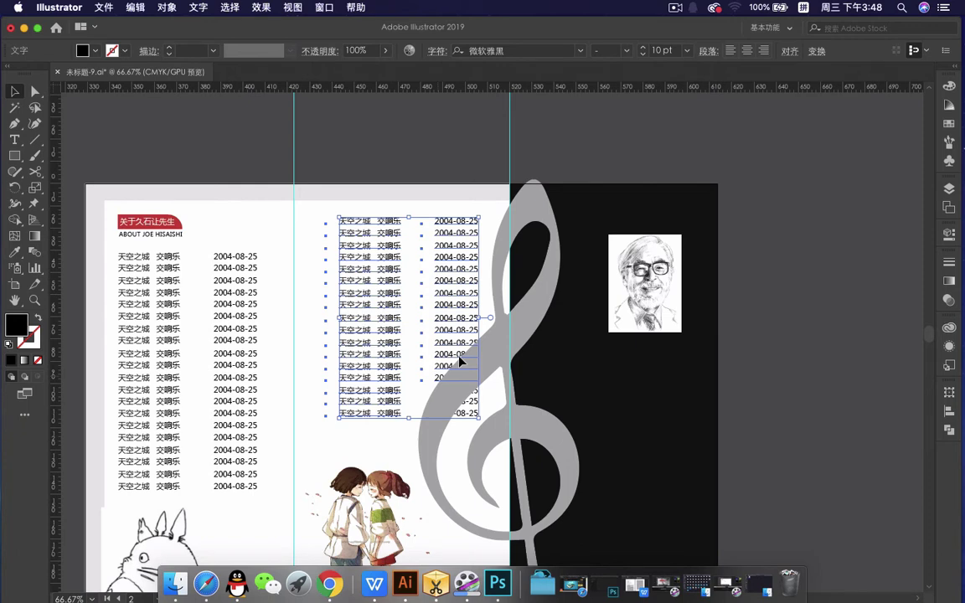
pyautogui.hotkey('shift', 'Left')
pyautogui.hotkey('shift', 'Left')
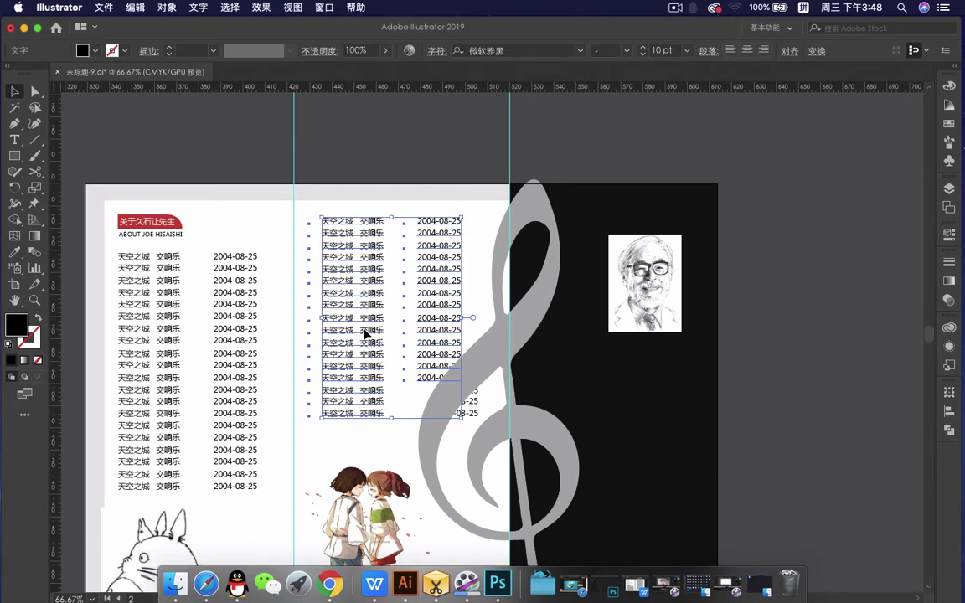
pyautogui.hotkey('shift', 'Left')
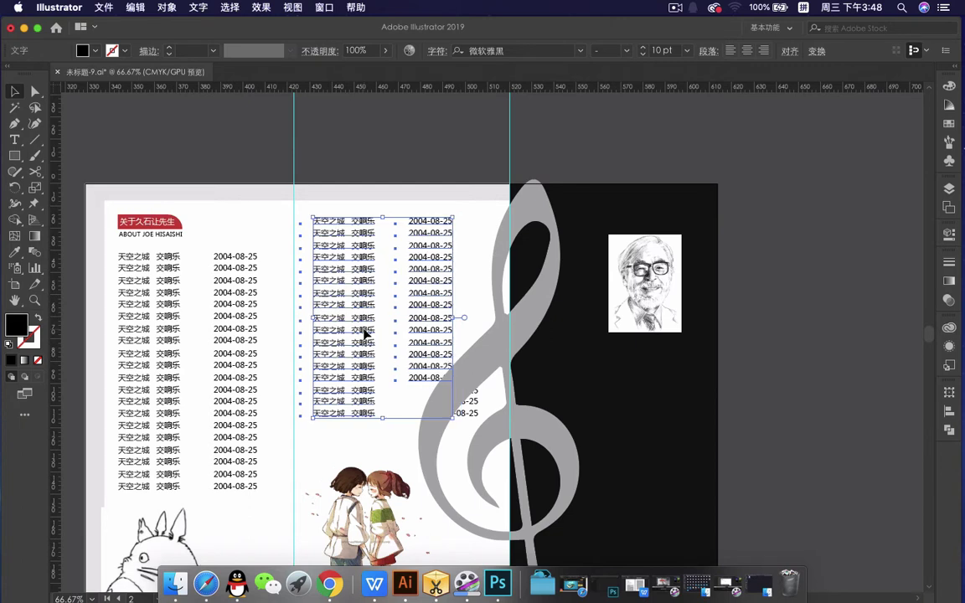
pyautogui.hotkey('shift', 'Left')
pyautogui.click(441, 173)
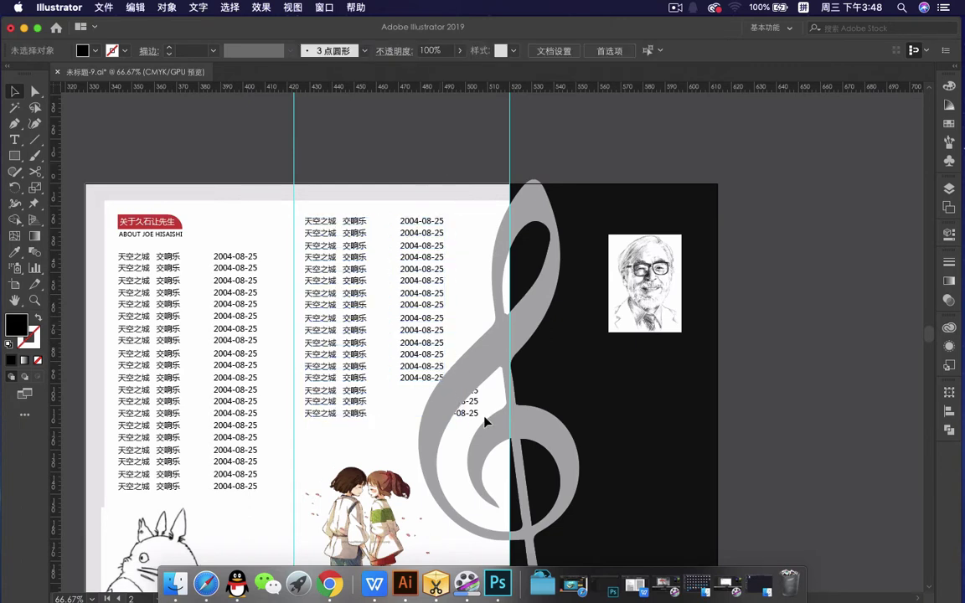
# Delete the last three rows of the second programme column, both dates and titles, moving the treble clef aside to reach them
pyautogui.click(476, 416)
pyautogui.press('Delete')
pyautogui.click(475, 403)
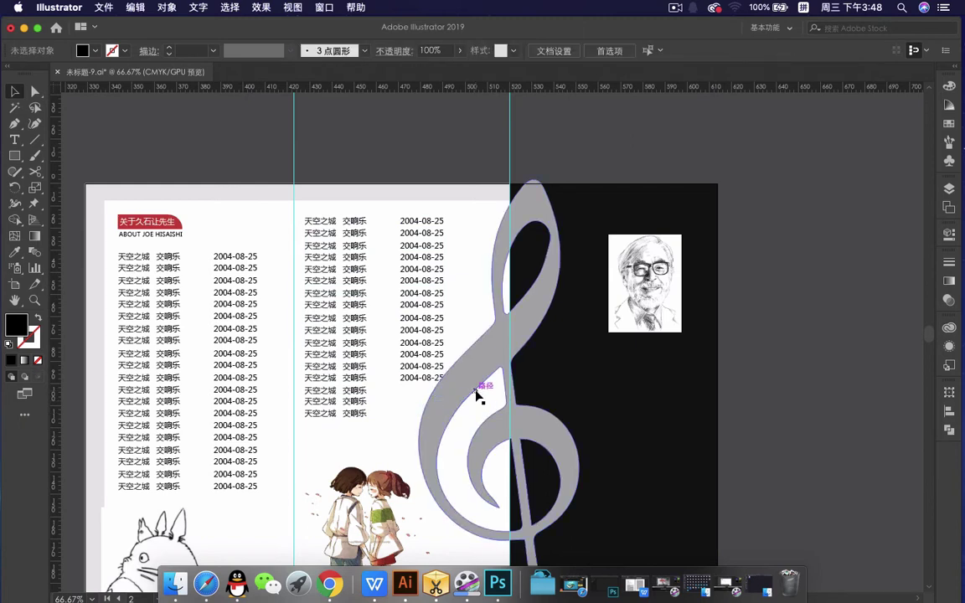
pyautogui.click(477, 398)
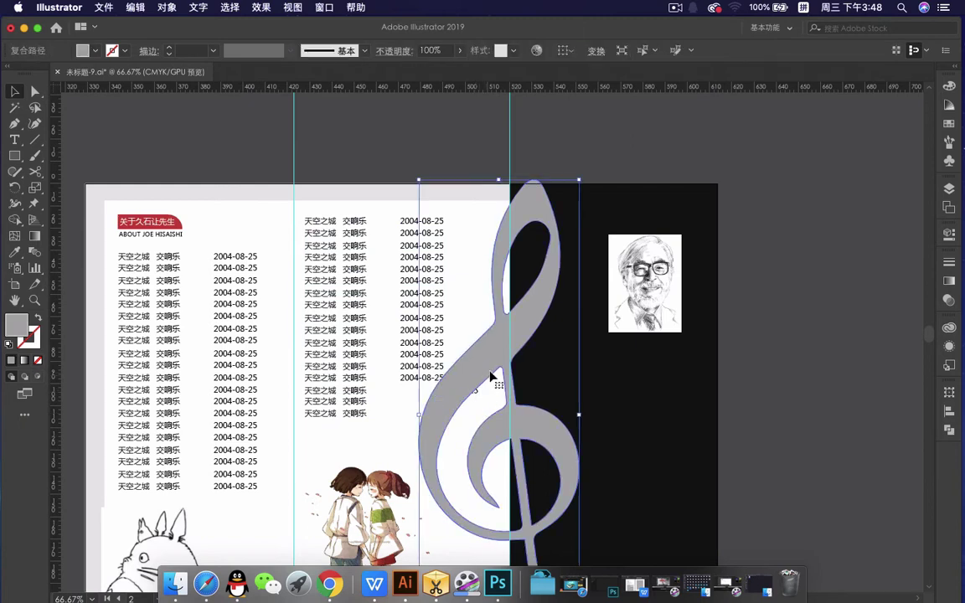
pyautogui.moveTo(491, 376); pyautogui.dragTo(512, 380)
pyautogui.click(406, 403)
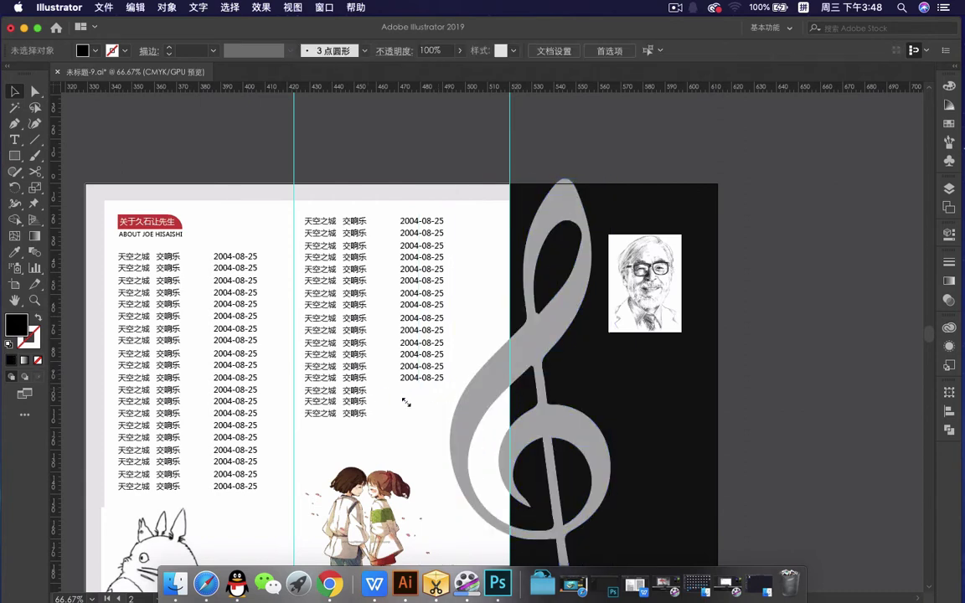
pyautogui.click(363, 413)
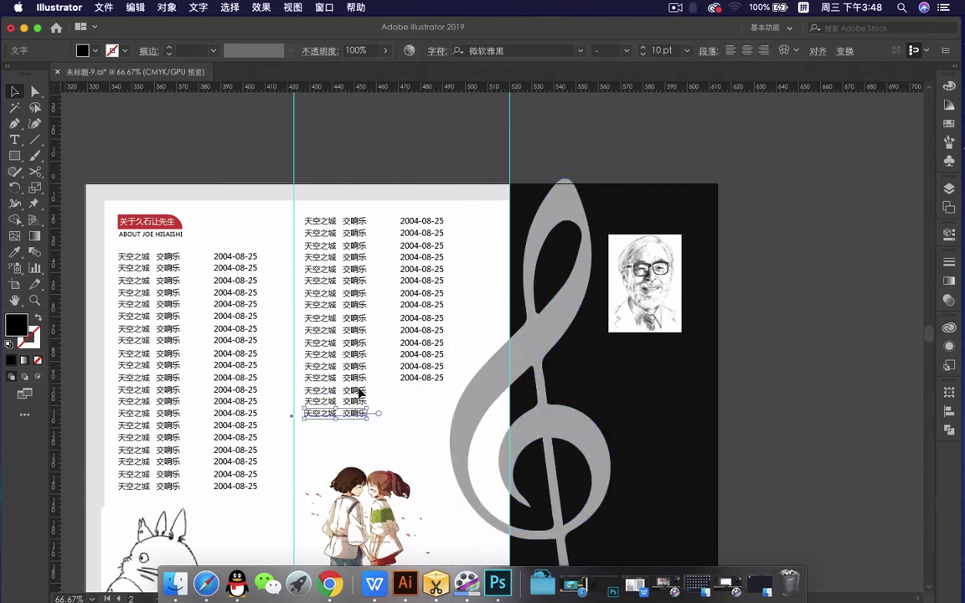
pyautogui.press('Delete')
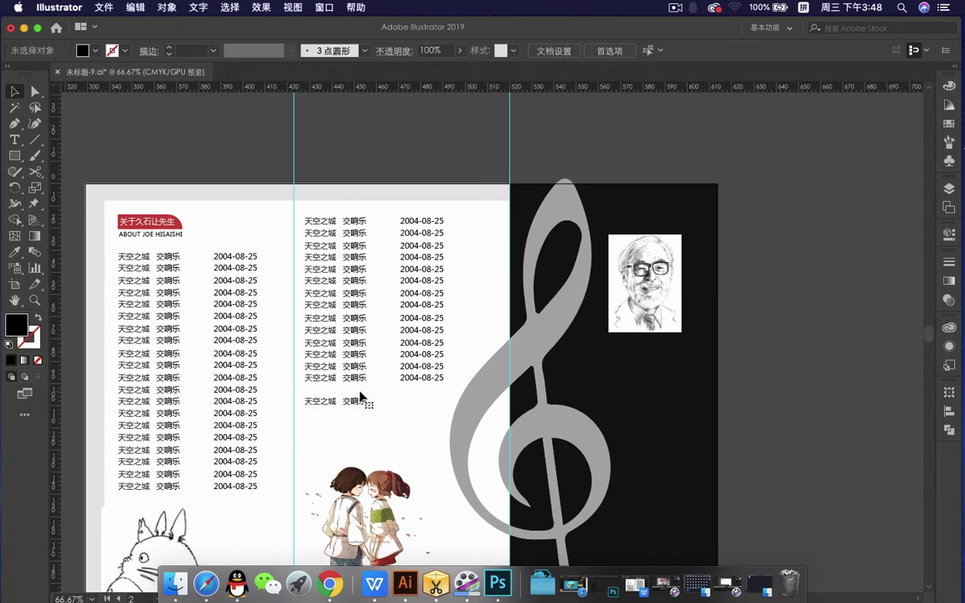
pyautogui.click(365, 407)
pyautogui.press('Delete')
# Move the treble clef back across the fold, aligned with the top edge of the black panel
pyautogui.moveTo(493, 390); pyautogui.dragTo(463, 393)
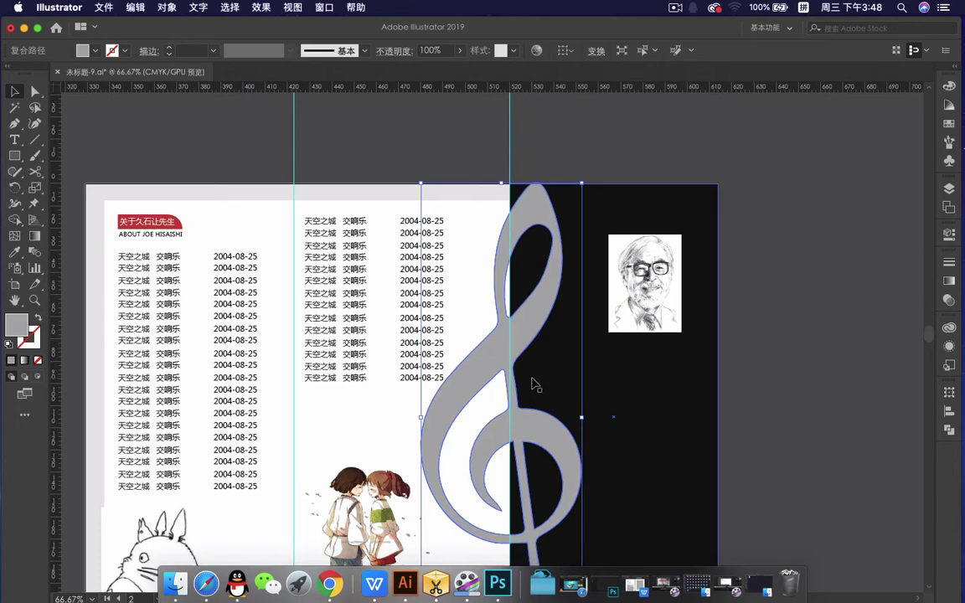
pyautogui.scroll(-1, 532, 380)
pyautogui.moveTo(538, 382); pyautogui.dragTo(454, 318)
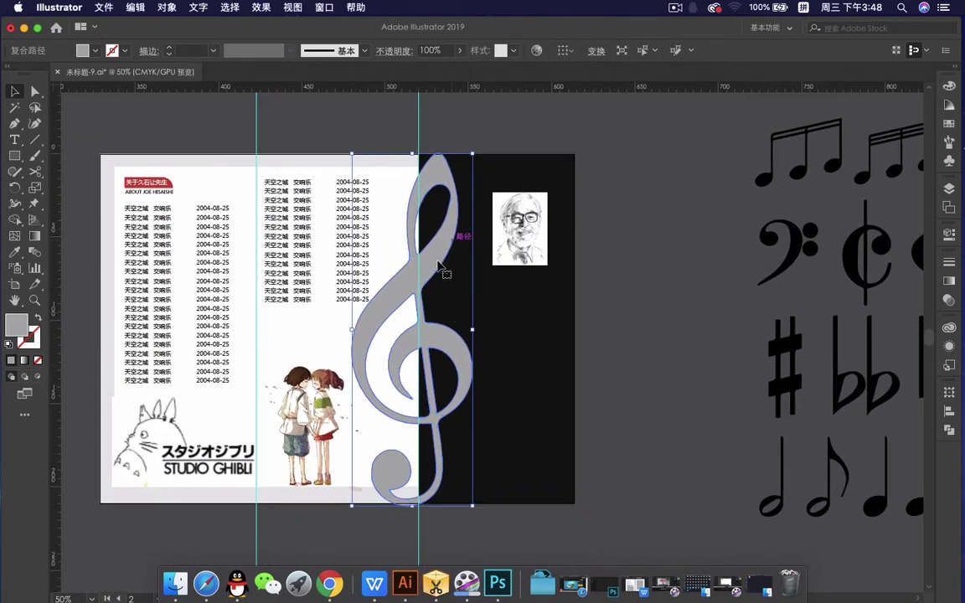
# Place the Ghibli character collage JPG from the 实战用图 folder onto the canvas beside the brochure
pyautogui.click(173, 584)
pyautogui.click(18, 78)
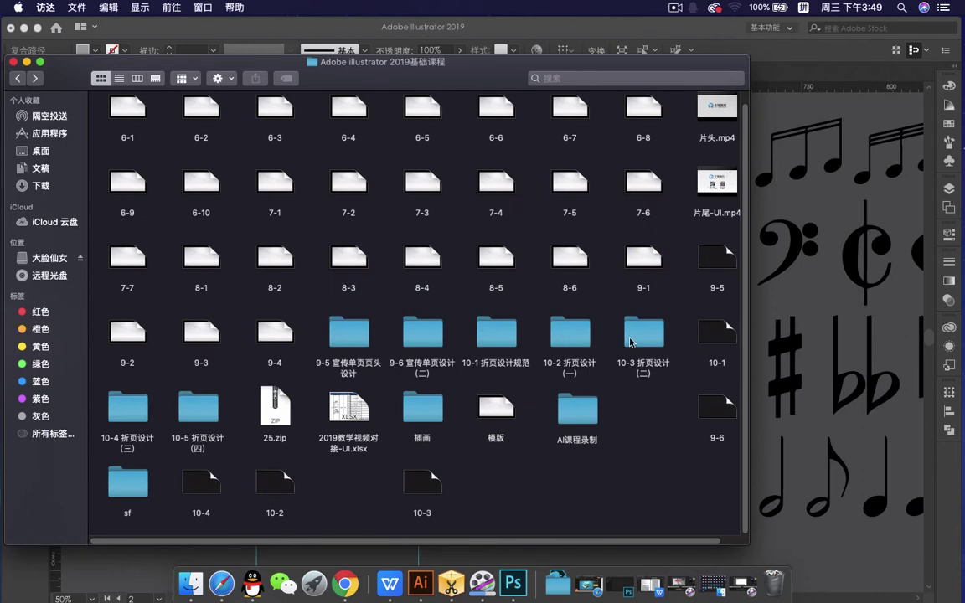
pyautogui.doubleClick(570, 333)
pyautogui.doubleClick(132, 113)
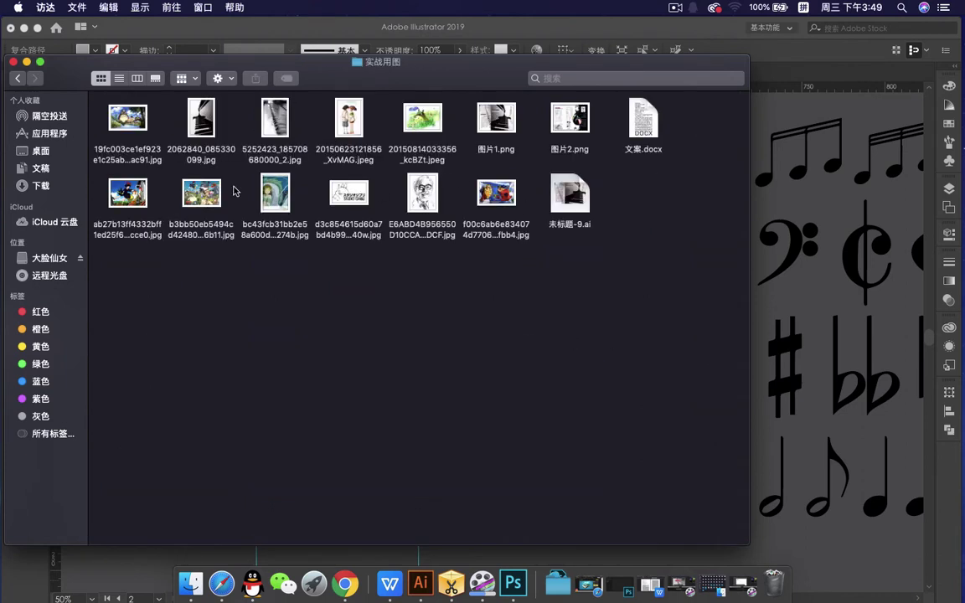
pyautogui.click(205, 193)
pyautogui.moveTo(210, 198); pyautogui.dragTo(803, 241)
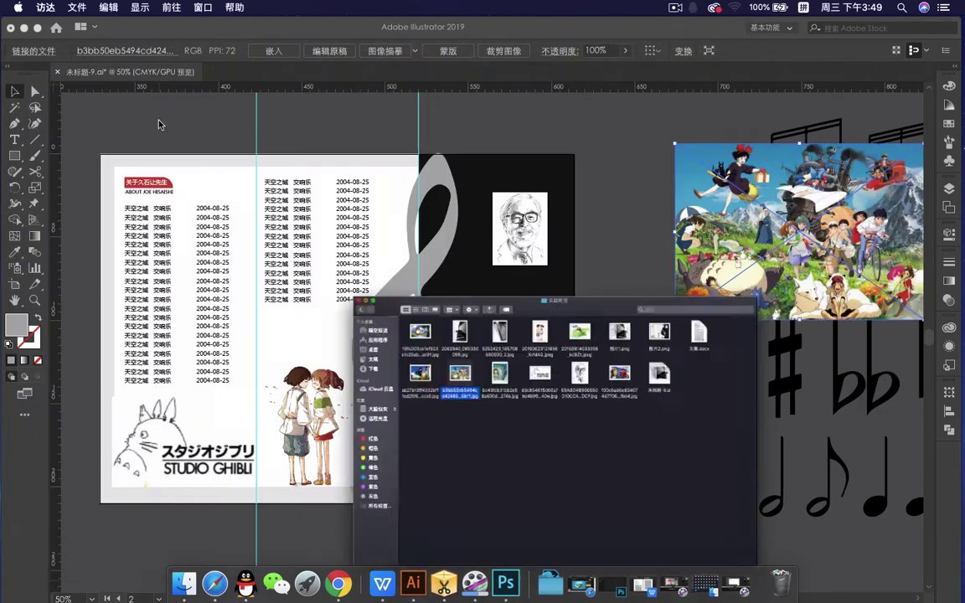
pyautogui.click(27, 62)
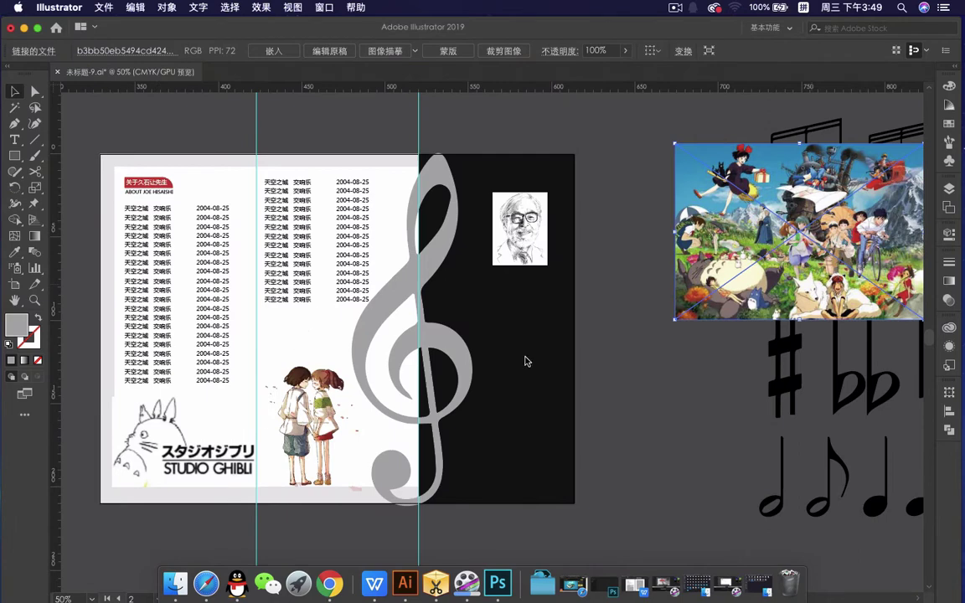
# Enlarge the character collage until it covers the whole treble clef and page height, and embed the image
pyautogui.moveTo(751, 306); pyautogui.dragTo(360, 331)
pyautogui.moveTo(536, 343); pyautogui.dragTo(786, 575)
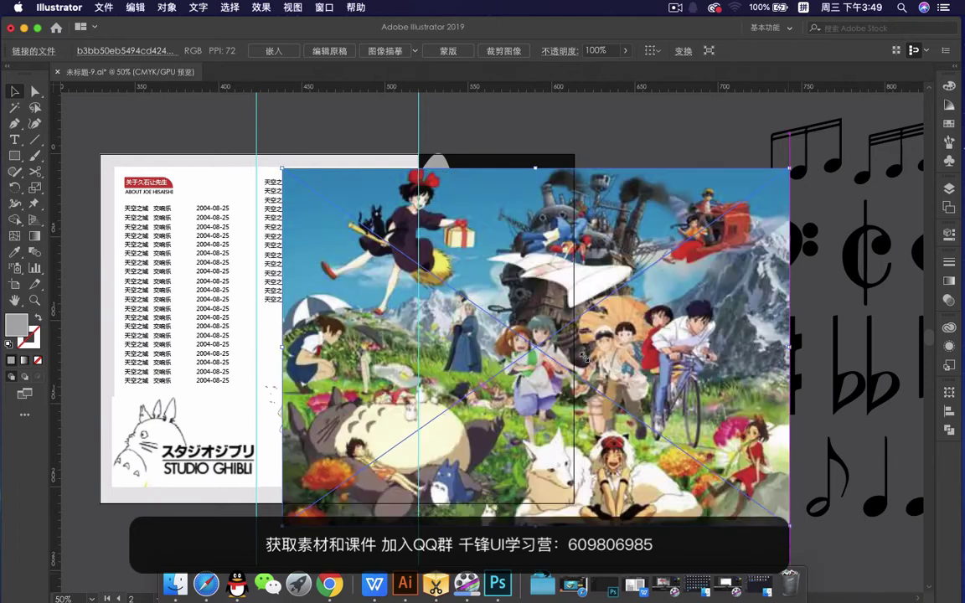
pyautogui.moveTo(601, 366); pyautogui.dragTo(566, 345)
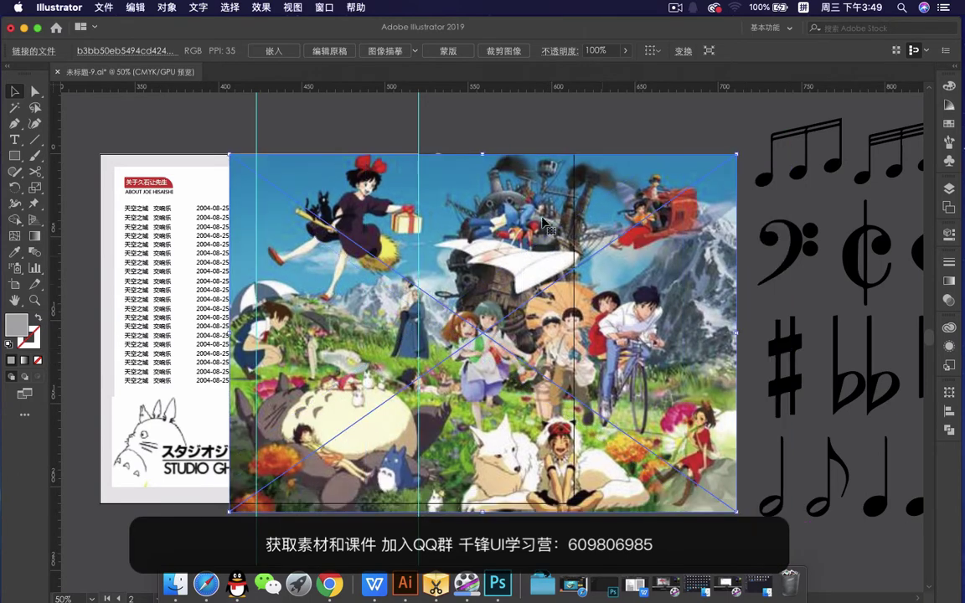
pyautogui.moveTo(227, 154); pyautogui.dragTo(219, 147)
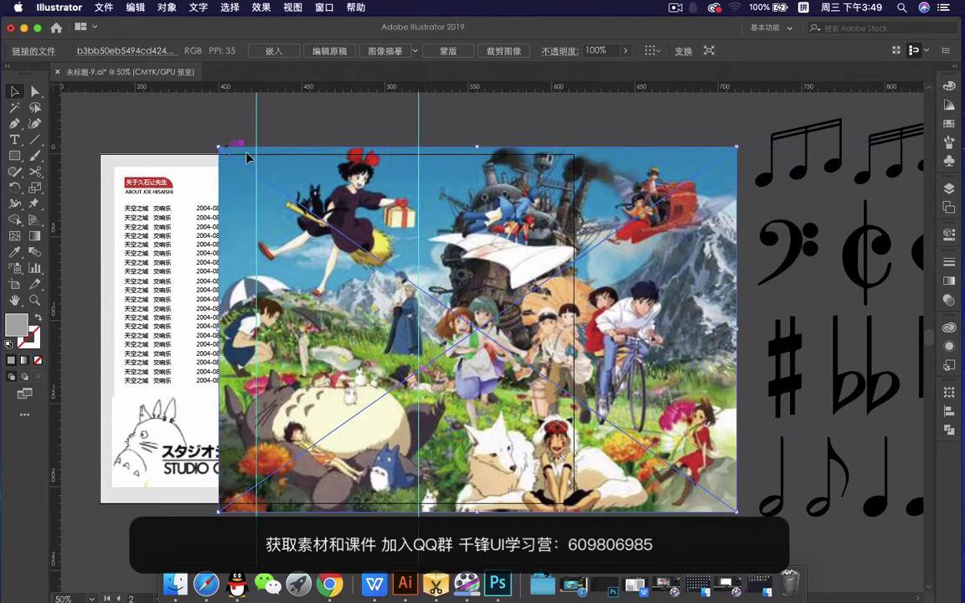
pyautogui.click(272, 51)
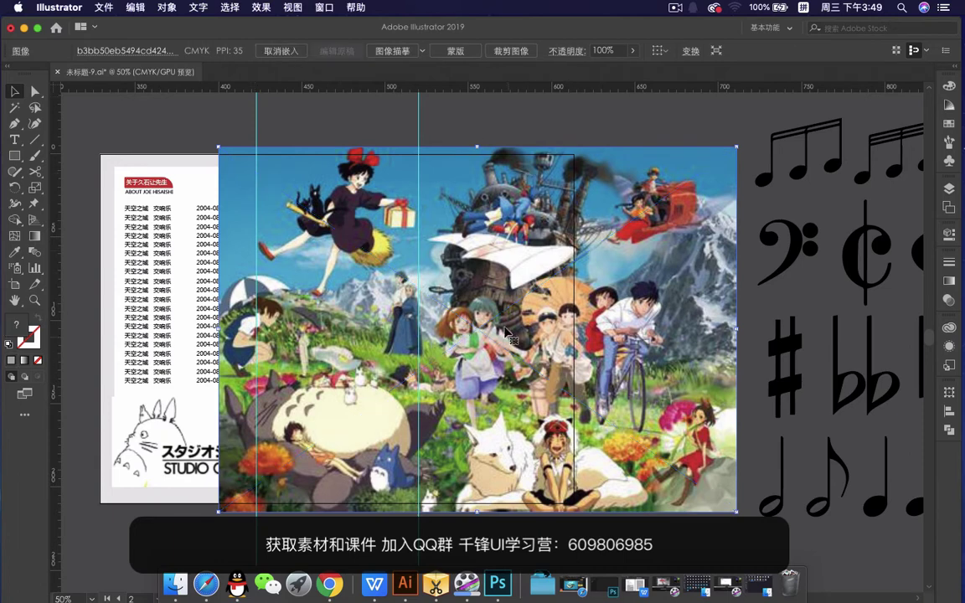
# Bring the treble clef in front of the character collage and align the collage behind it to the first fold guide and page top
pyautogui.moveTo(371, 183); pyautogui.dragTo(511, 182)
pyautogui.click(358, 353)
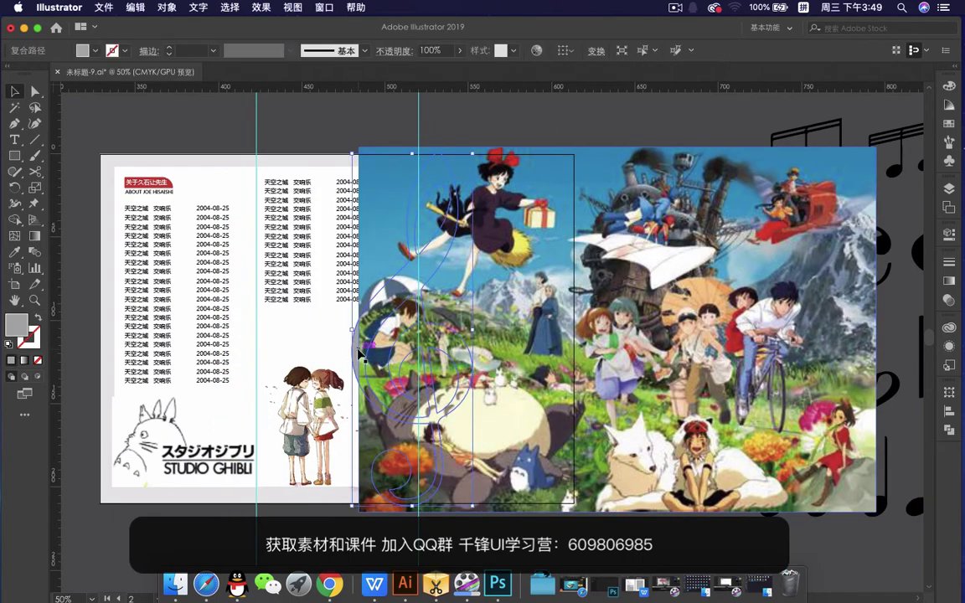
pyautogui.press('a')
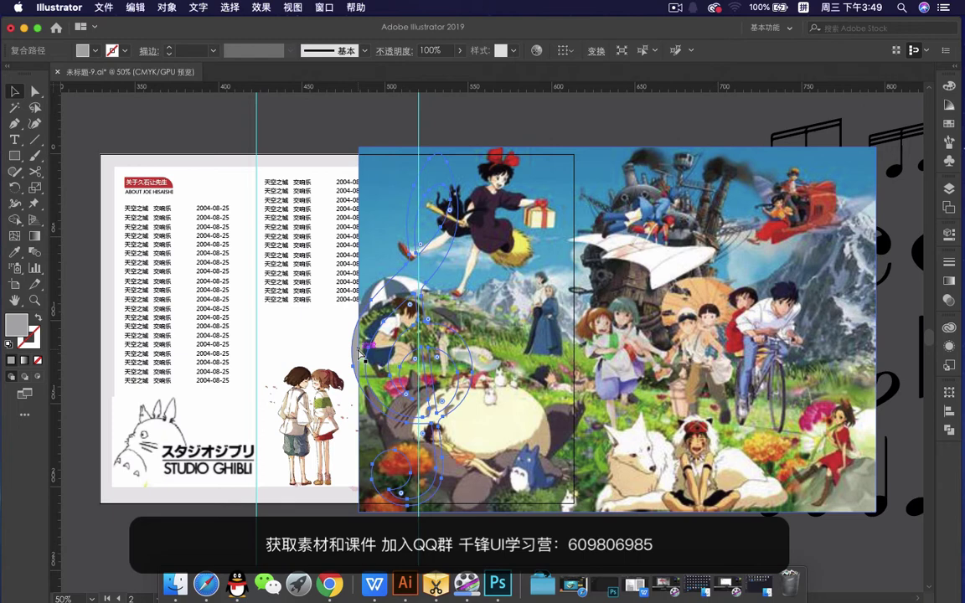
pyautogui.press('super+shift+]')
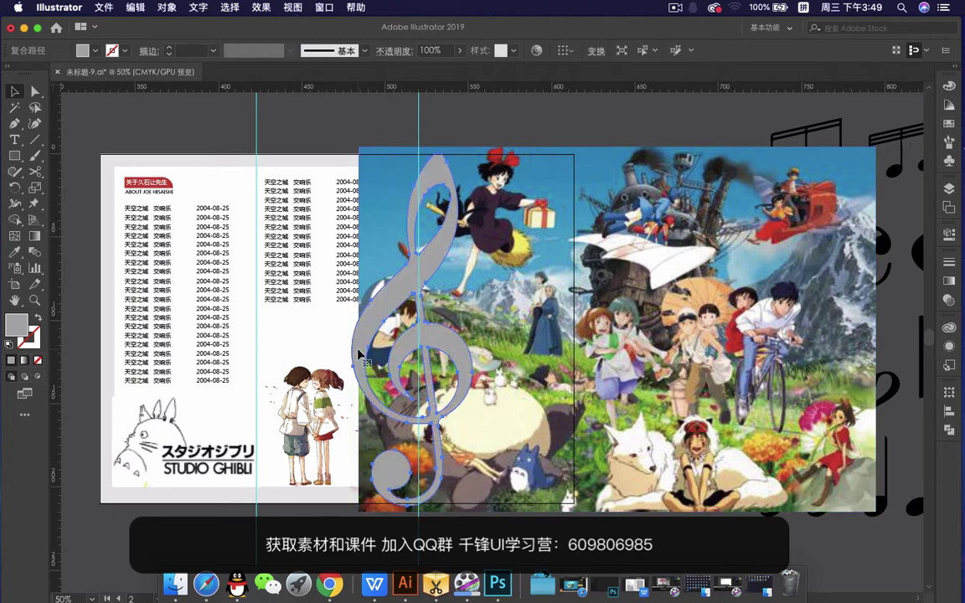
pyautogui.moveTo(616, 290); pyautogui.dragTo(513, 298)
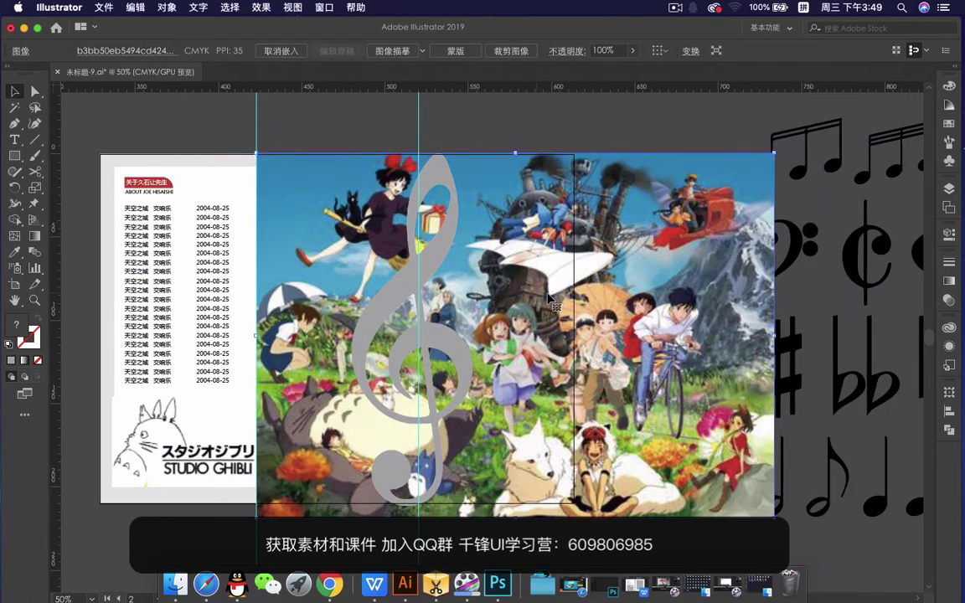
# Try to clip the full-size character collage to the treble clef shape, and undo the mask
pyautogui.keyDown('shift'); pyautogui.click(432, 261); pyautogui.keyUp('shift')
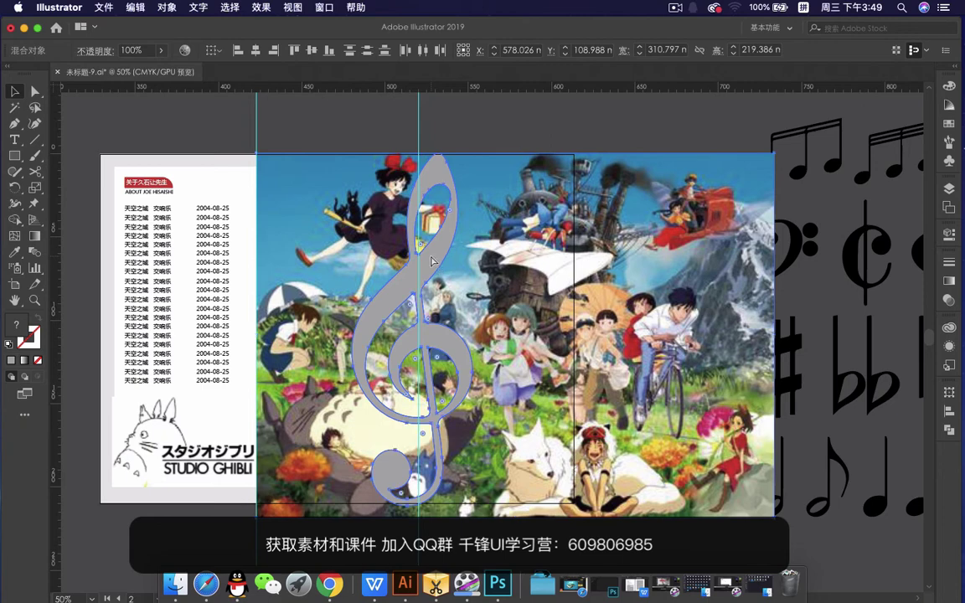
pyautogui.press('super+7')
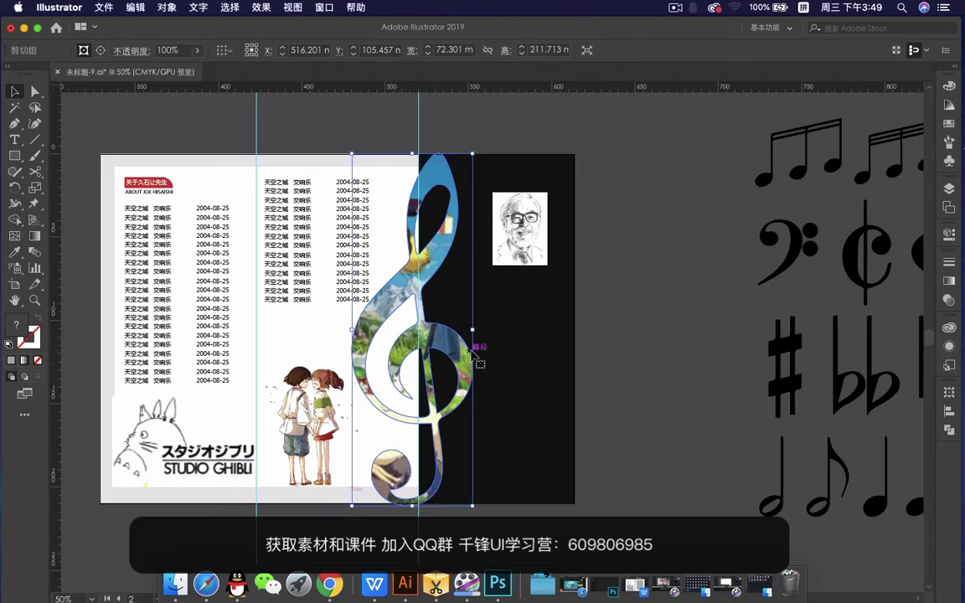
pyautogui.press('super+z')
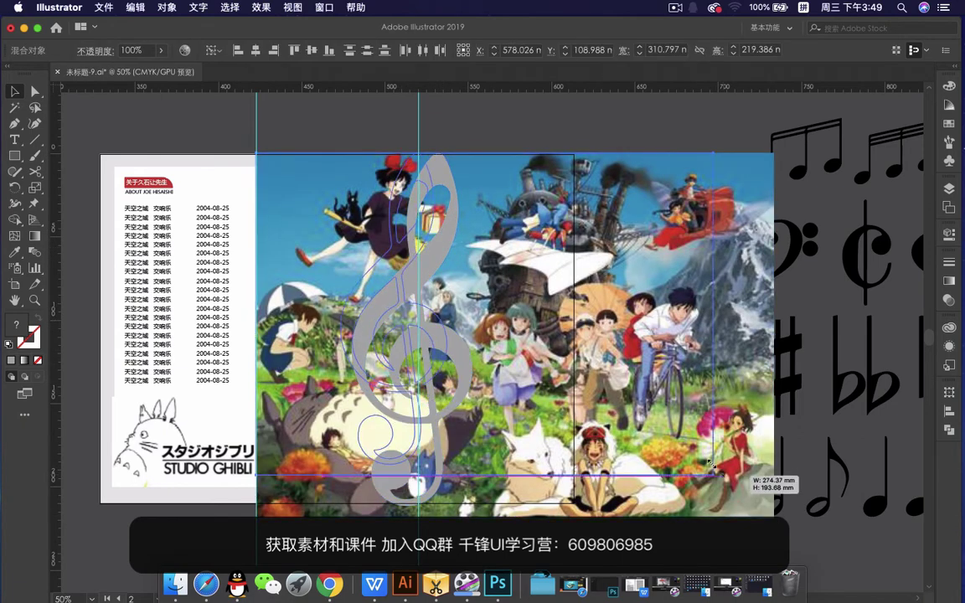
pyautogui.press('super+z')
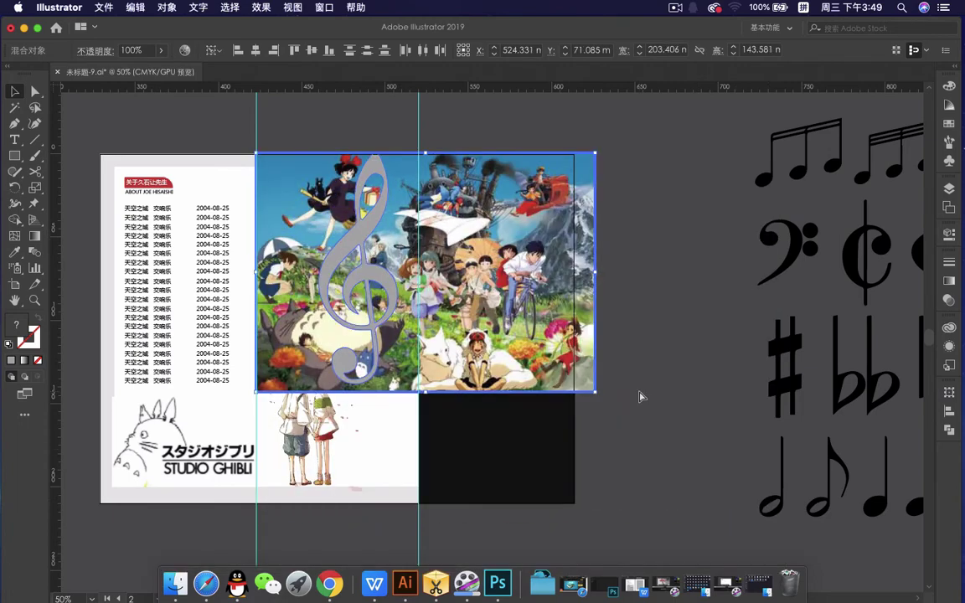
pyautogui.press('super+shift+z')
# Shrink only the character collage to about half its size, behind the upper part of the treble clef
pyautogui.click(726, 99)
pyautogui.click(735, 352)
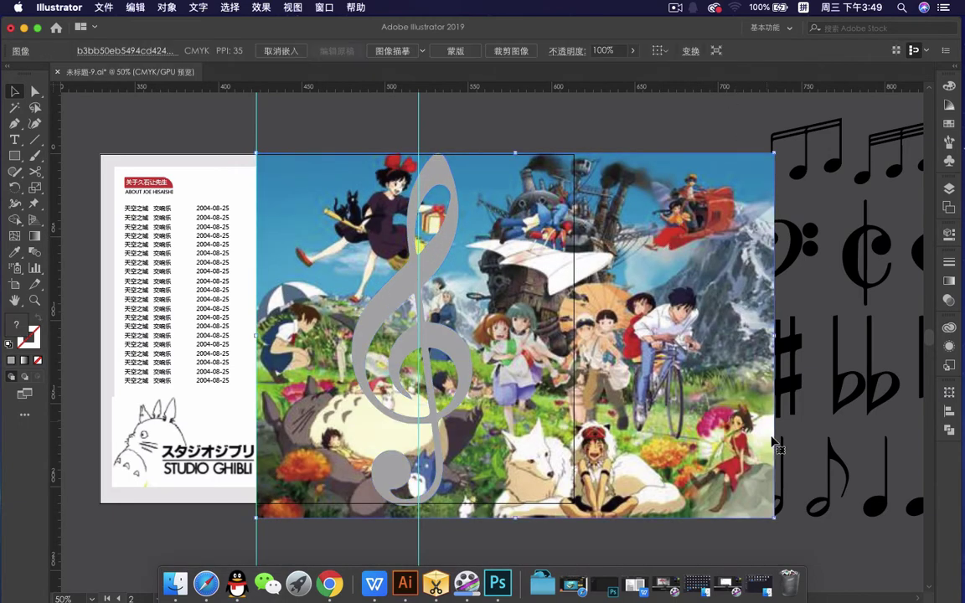
pyautogui.moveTo(772, 517); pyautogui.dragTo(560, 316)
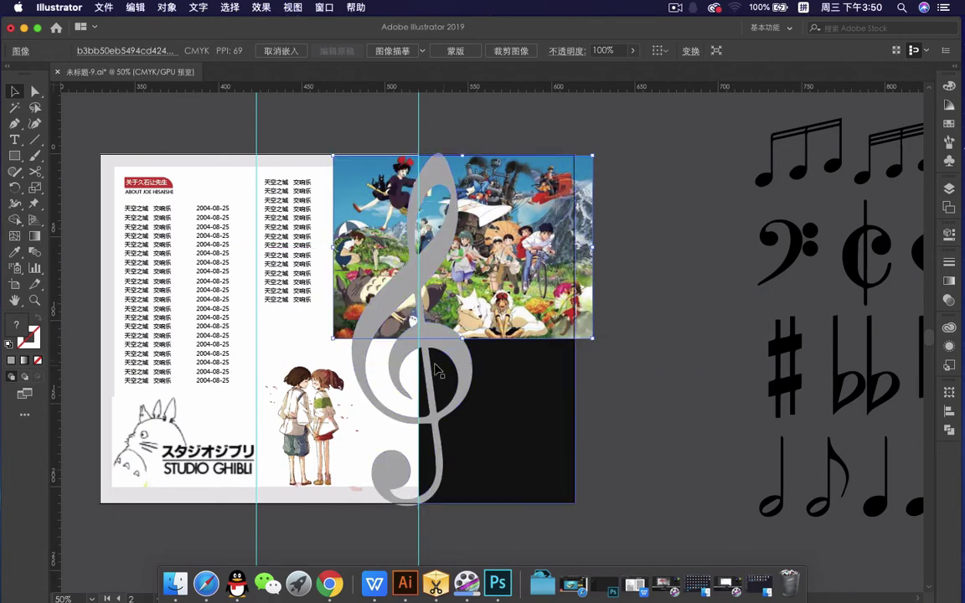
# Duplicate the treble clef and place the copy outside the brochure, beside the black panel
pyautogui.click(438, 441)
pyautogui.press('super+minus')
pyautogui.press('super+minus')
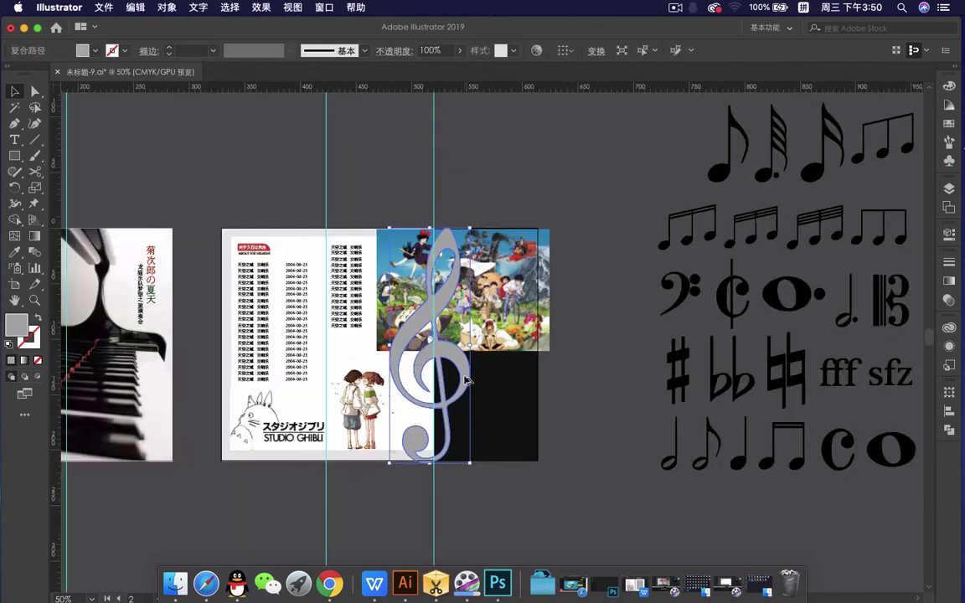
pyautogui.moveTo(466, 377); pyautogui.dragTo(602, 378)
pyautogui.press('super+plus')
pyautogui.press('super+plus')
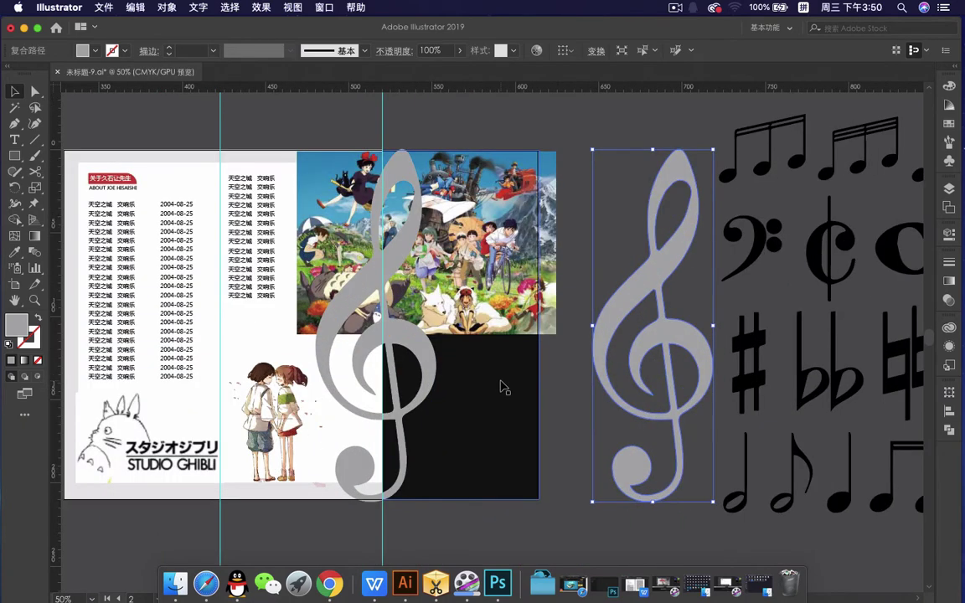
# Adjust the small collage behind the upper half of the fold's treble clef and clip it to the clef with a clipping mask
pyautogui.click(465, 289)
pyautogui.moveTo(473, 222)
pyautogui.mouseDown()
pyautogui.moveTo(544, 221)
pyautogui.moveTo(482, 201)
pyautogui.moveTo(474, 214)
pyautogui.mouseUp()
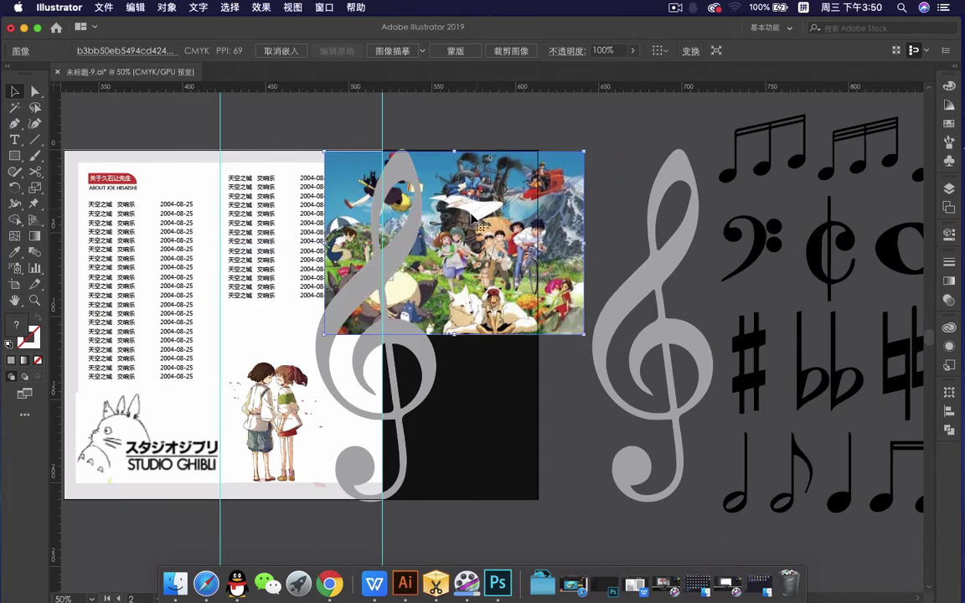
pyautogui.keyDown('shift'); pyautogui.click(409, 216); pyautogui.keyUp('shift')
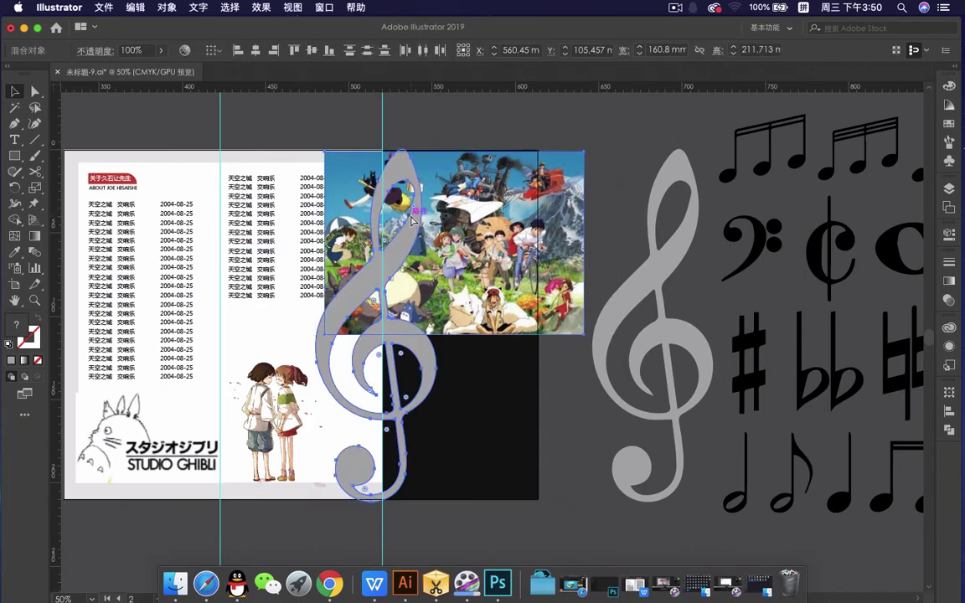
pyautogui.press('super+7')
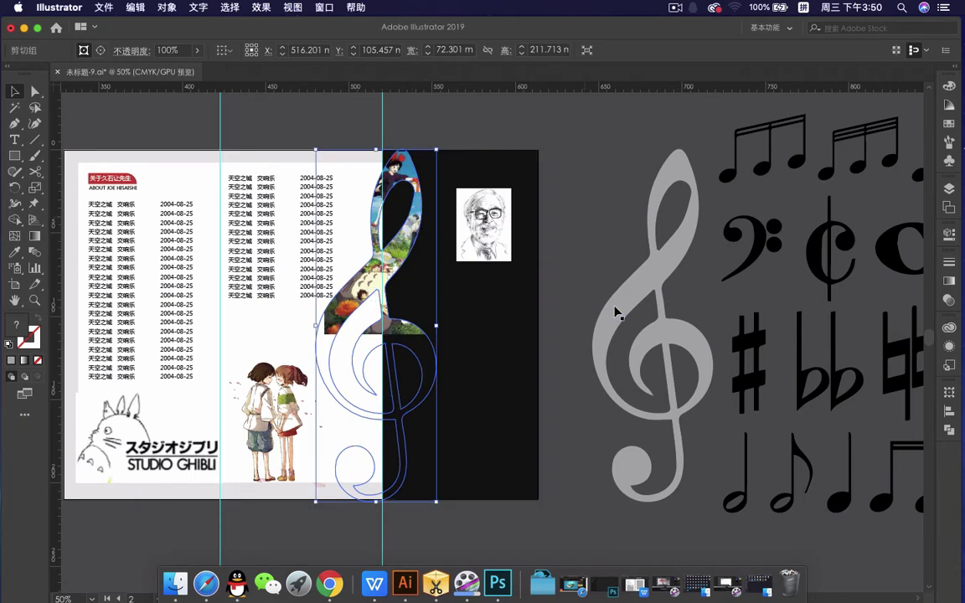
# Preview the airship image f00c6ab6e834074d770699371a06fbb4.jpg in the 实战用图 folder and place it on the Illustrator canvas
pyautogui.click(616, 311)
pyautogui.click(634, 303)
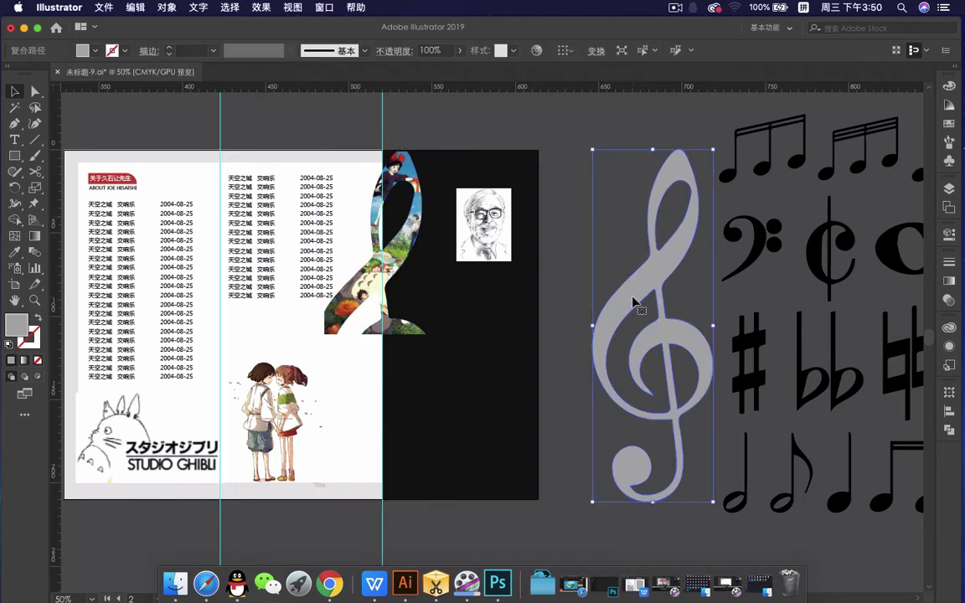
pyautogui.click(178, 586)
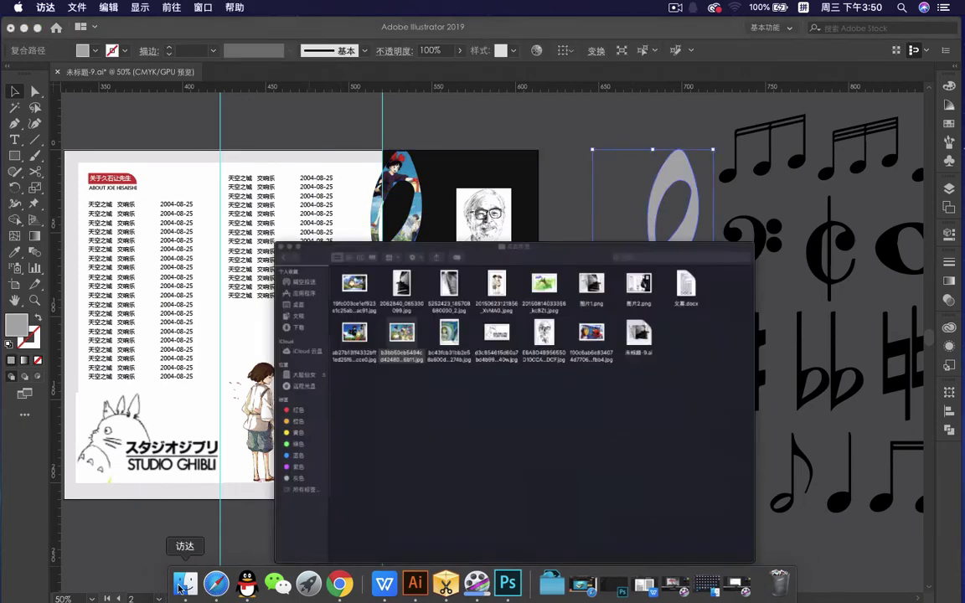
pyautogui.click(512, 194)
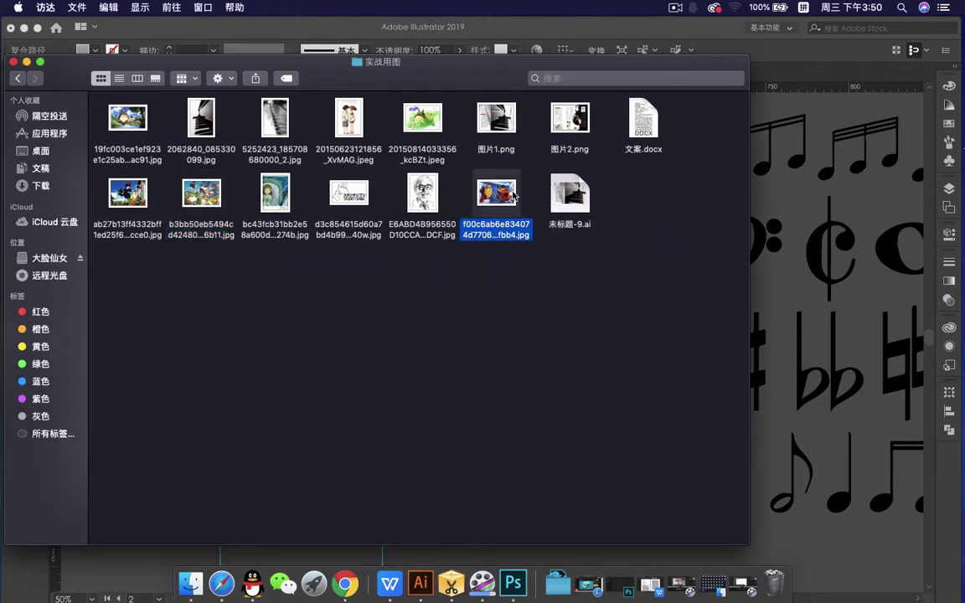
pyautogui.press('space')
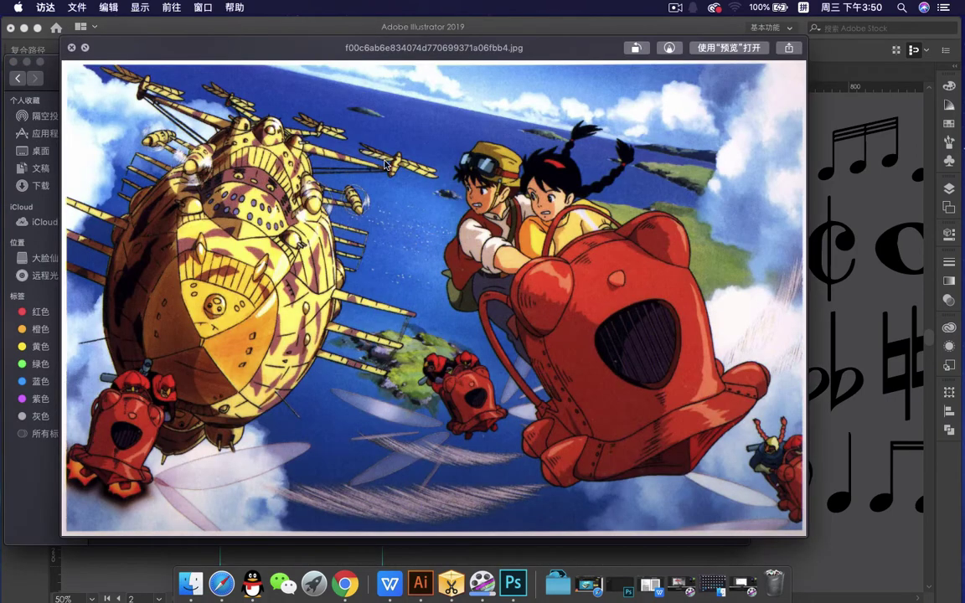
pyautogui.click(72, 48)
pyautogui.moveTo(474, 82); pyautogui.dragTo(203, 144)
pyautogui.moveTo(233, 239); pyautogui.dragTo(526, 322)
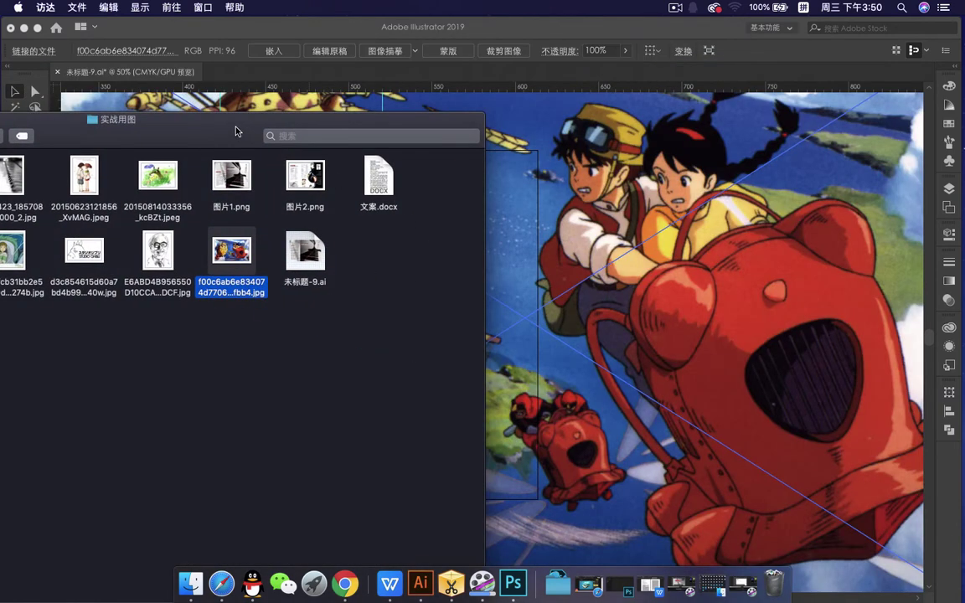
pyautogui.moveTo(242, 135); pyautogui.dragTo(624, 136)
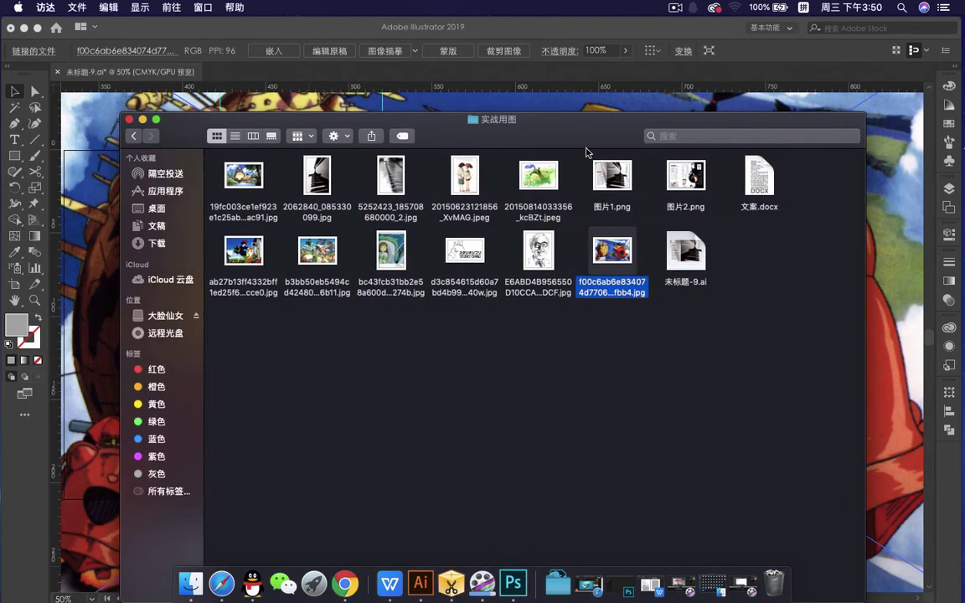
pyautogui.click(144, 119)
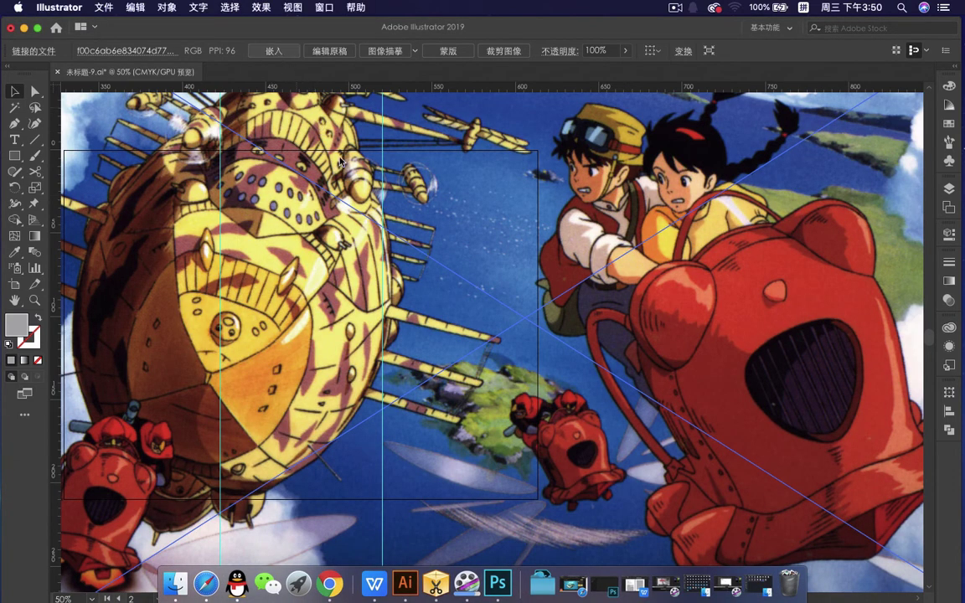
# Embed the airship image, scale it to about 165 mm wide and position it over the lower half of the clef area
pyautogui.scroll(-2, 340, 159)
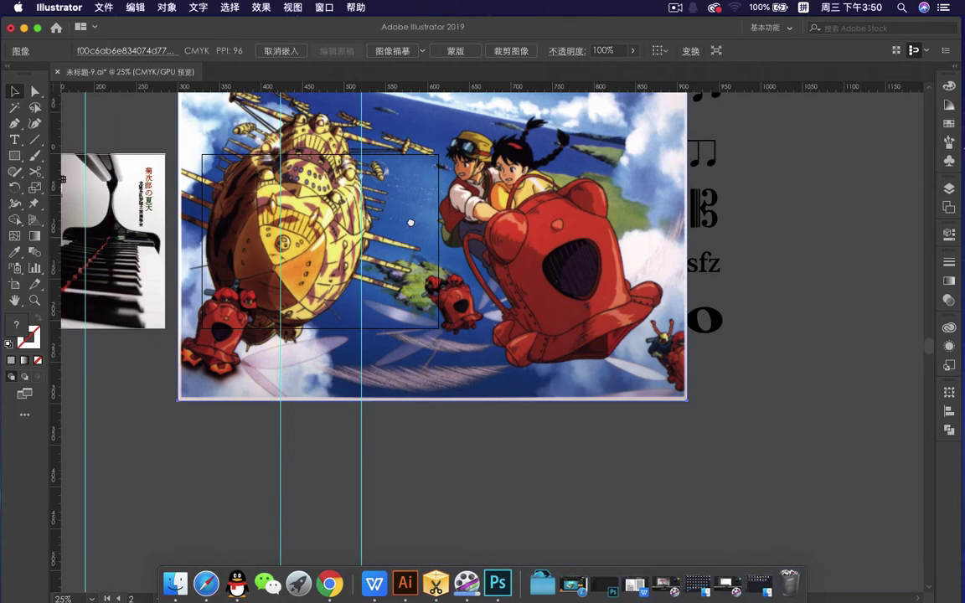
pyautogui.scroll(3, 411, 222)
pyautogui.hscroll(2, 411, 222)
pyautogui.moveTo(647, 488); pyautogui.dragTo(349, 298)
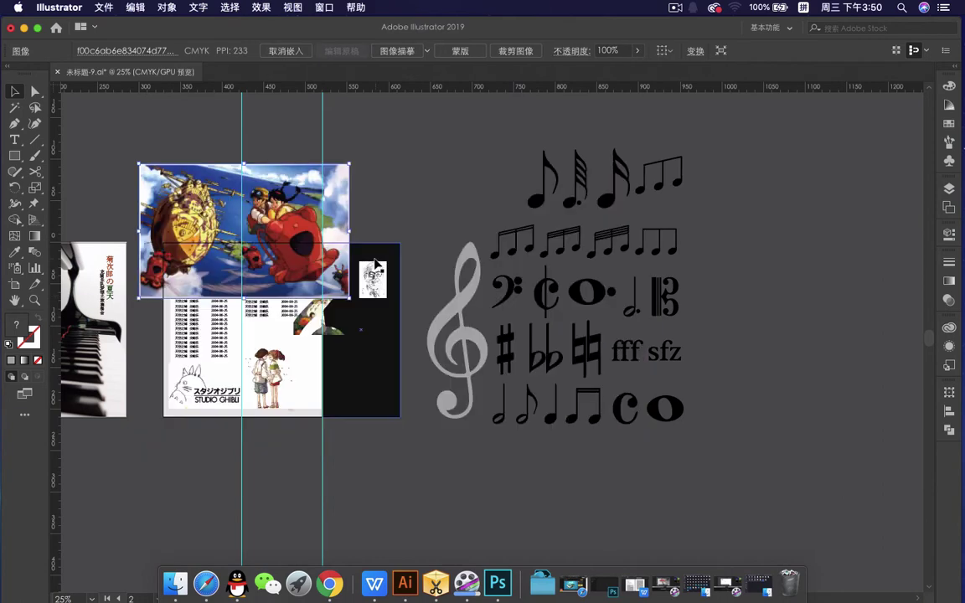
pyautogui.moveTo(291, 211); pyautogui.dragTo(354, 334)
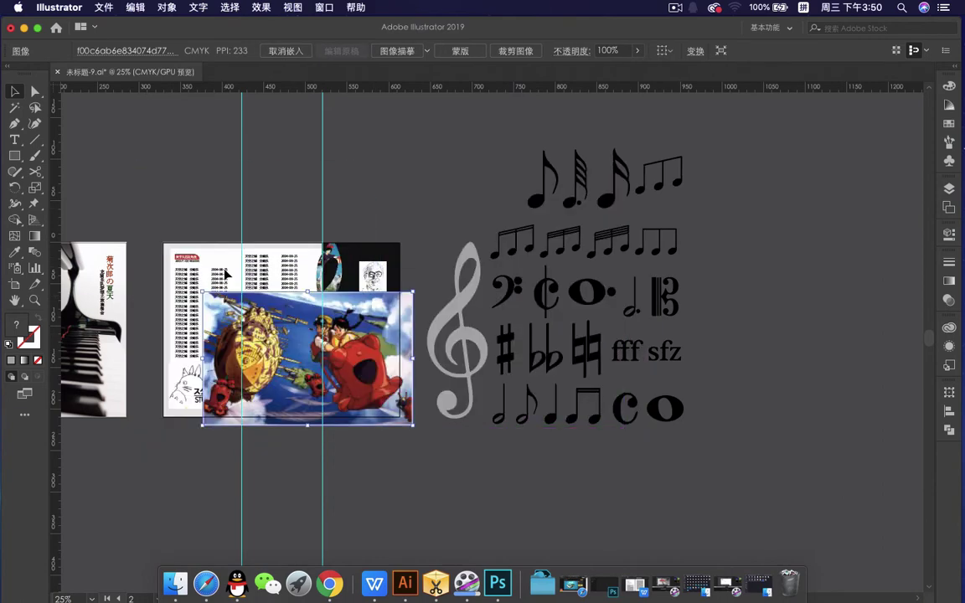
pyautogui.moveTo(204, 292); pyautogui.dragTo(262, 344)
pyautogui.scroll(2, 329, 377)
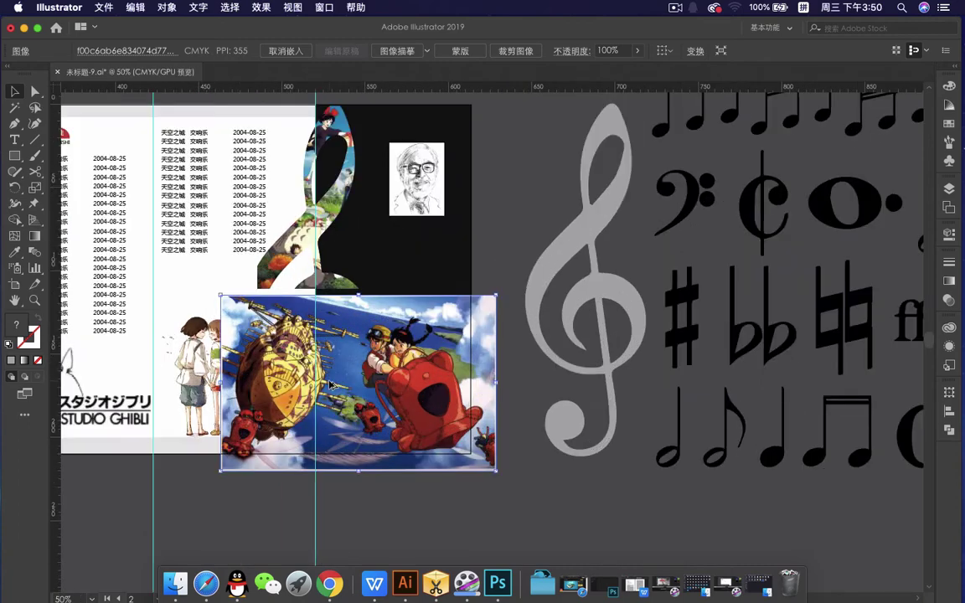
# Move the grey treble clef copy exactly over the clipped clef on the fold
pyautogui.moveTo(460, 392); pyautogui.dragTo(507, 379)
pyautogui.click(605, 252)
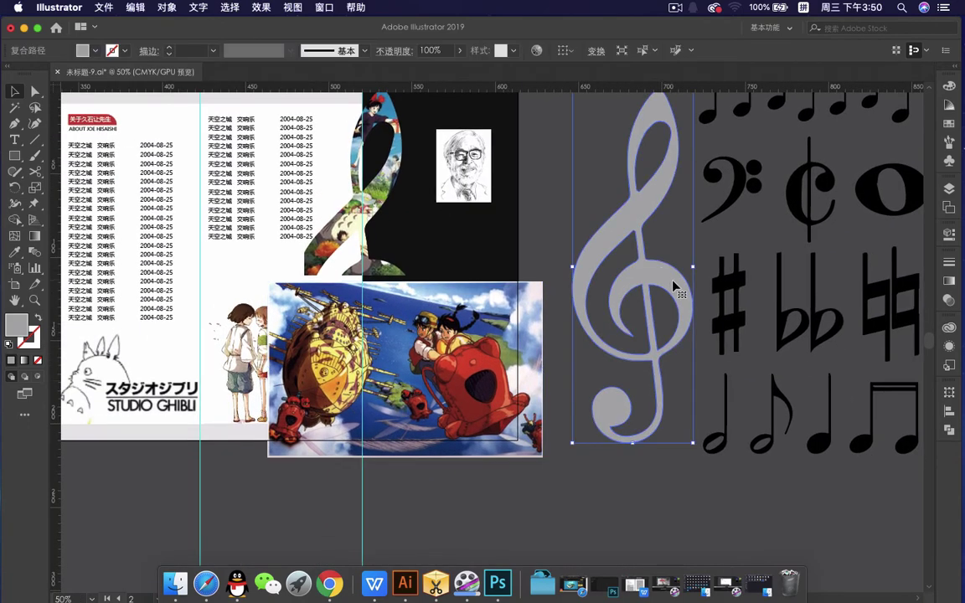
pyautogui.moveTo(599, 253); pyautogui.dragTo(397, 281)
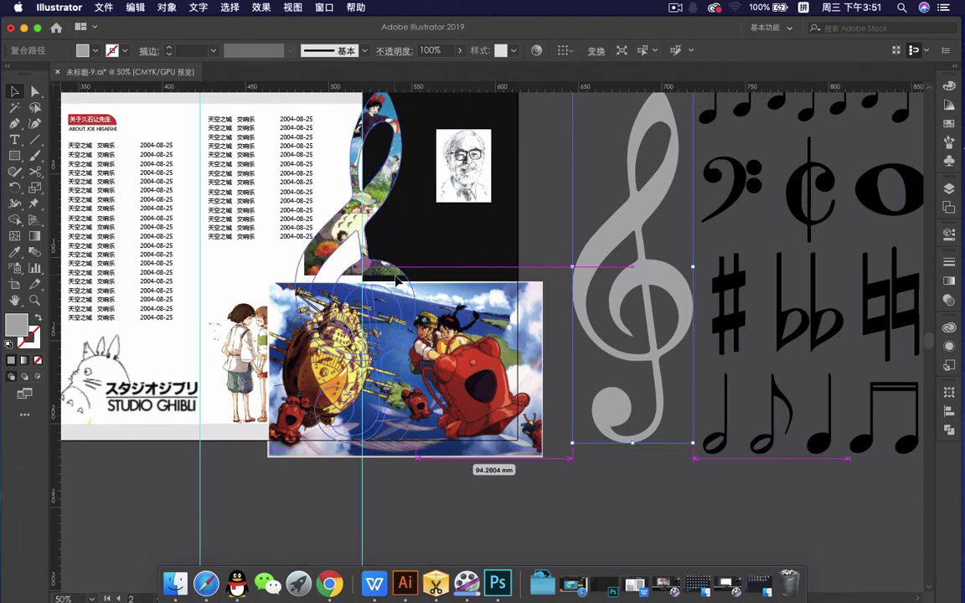
# Nudge the airship image upward so that it slightly overlaps the cut-off bottom edge of the clipped collage
pyautogui.click(525, 350)
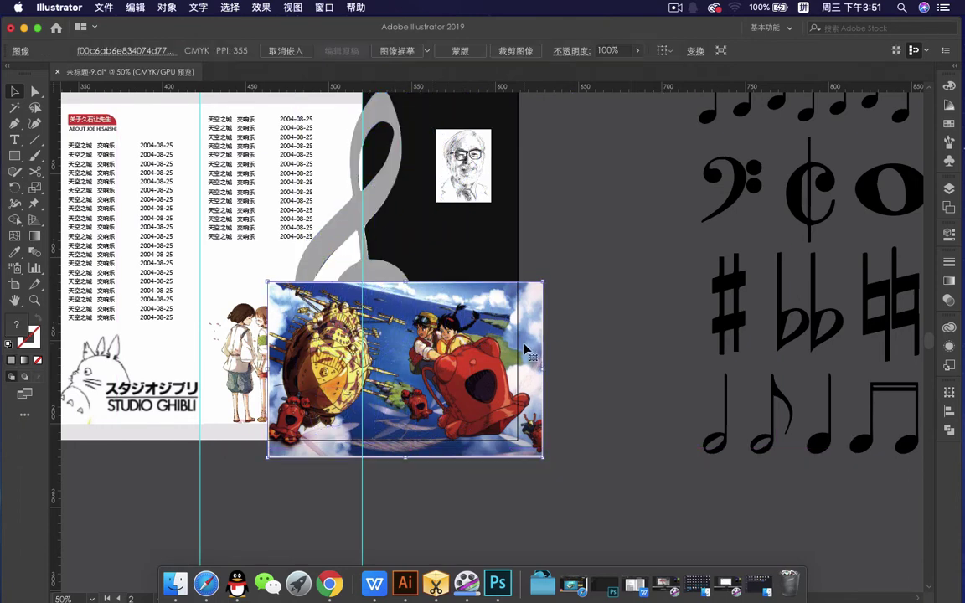
pyautogui.press('Up')
pyautogui.press('Up')
pyautogui.press('Up')
pyautogui.press('Up')
pyautogui.press('Up')
pyautogui.press('Up')
pyautogui.press('Up')
pyautogui.press('Up')
pyautogui.press('Up')
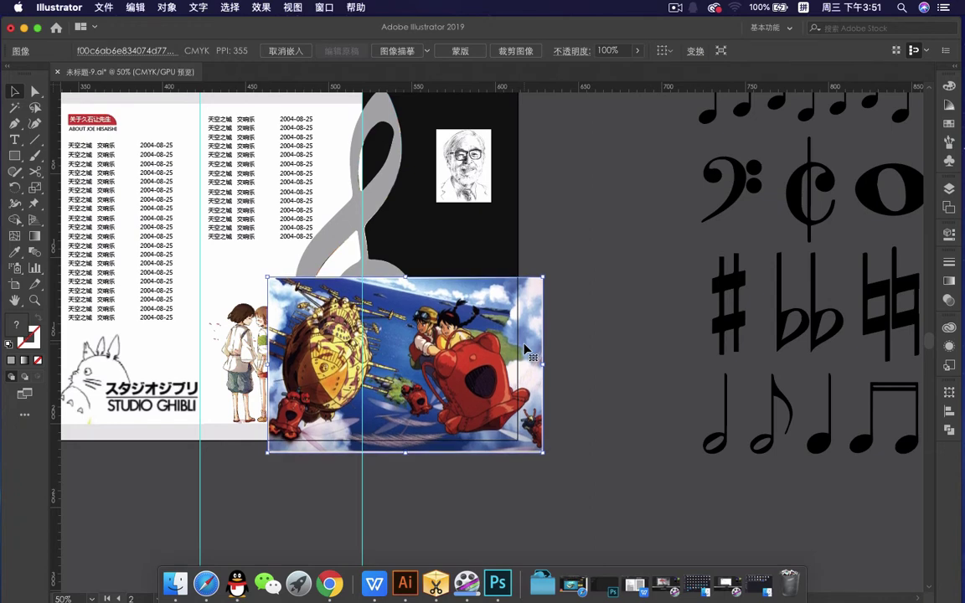
pyautogui.press('Up')
pyautogui.press('Up')
pyautogui.press('Up')
pyautogui.press('Up')
pyautogui.press('Up')
pyautogui.press('Up')
pyautogui.press('Up')
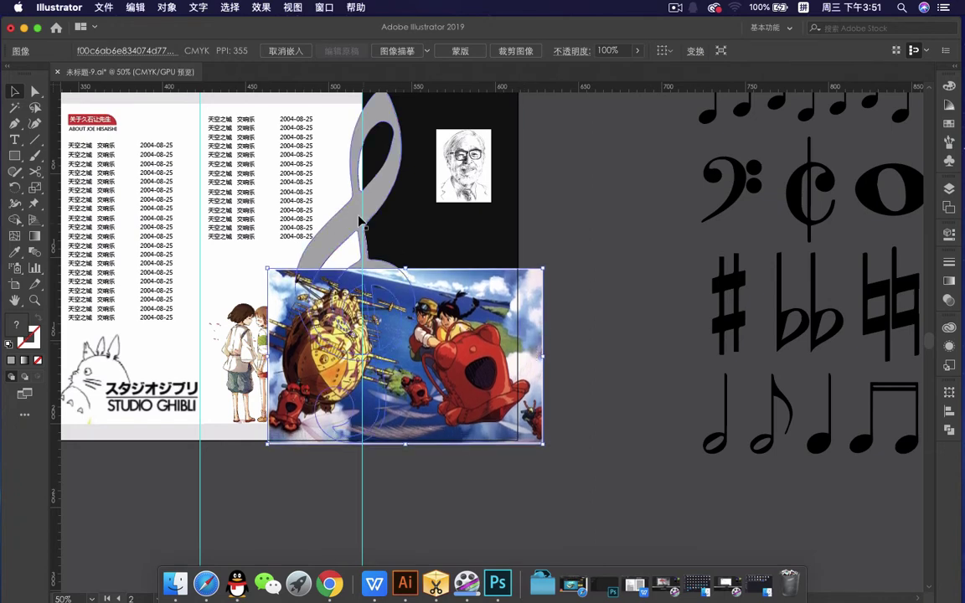
# Bring the grey treble clef to the front, try clipping the airship image to it and undo the clipping
pyautogui.keyDown('shift'); pyautogui.click(377, 208); pyautogui.keyUp('shift')
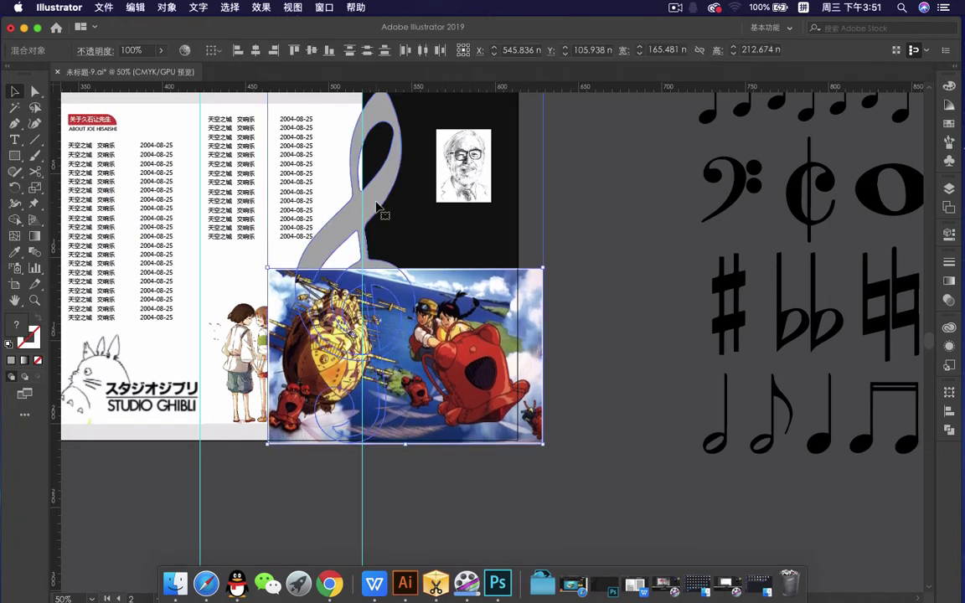
pyautogui.click(591, 223)
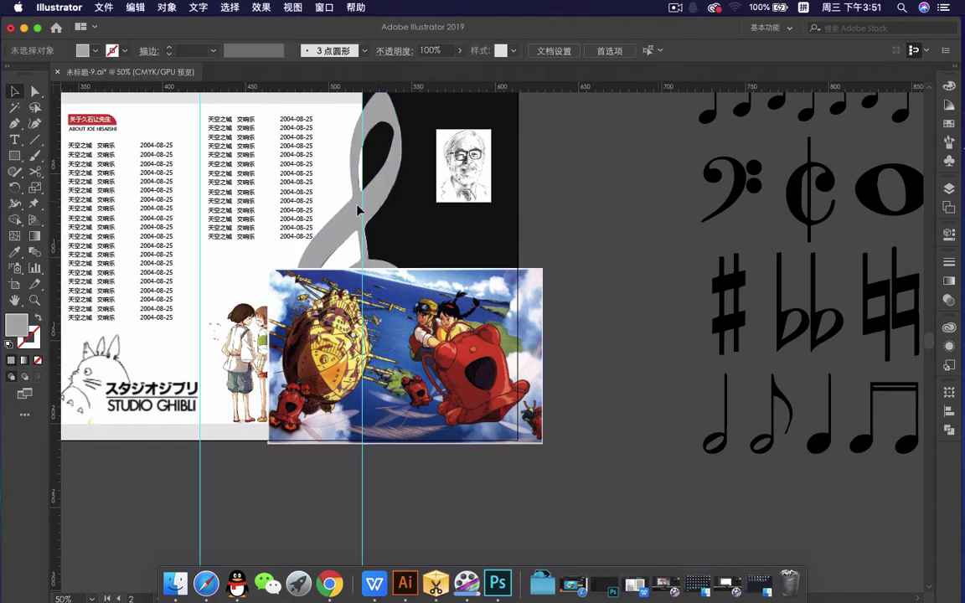
pyautogui.click(364, 213)
pyautogui.press('super+shift+bracketright')
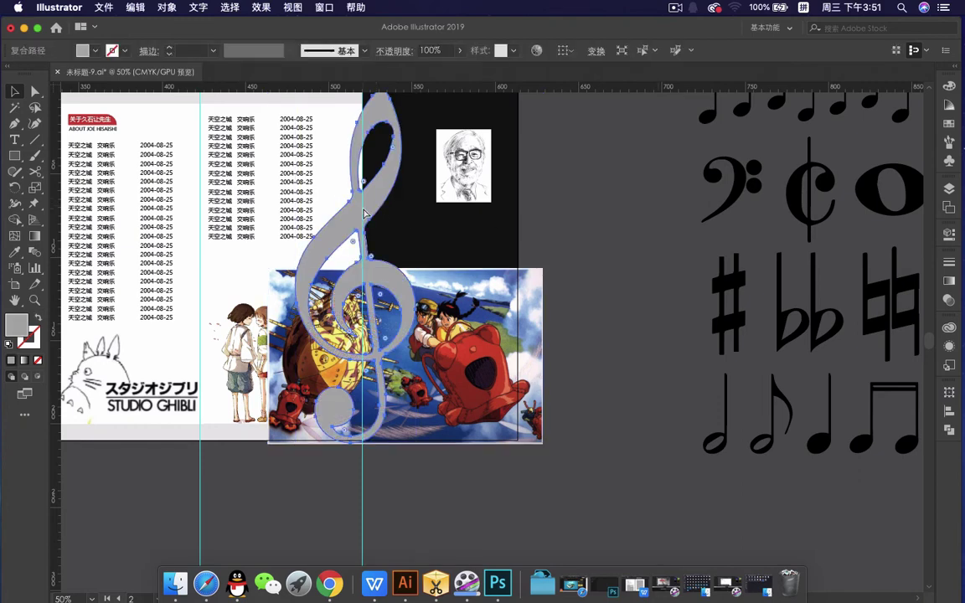
pyautogui.keyDown('shift'); pyautogui.click(473, 293); pyautogui.keyUp('shift')
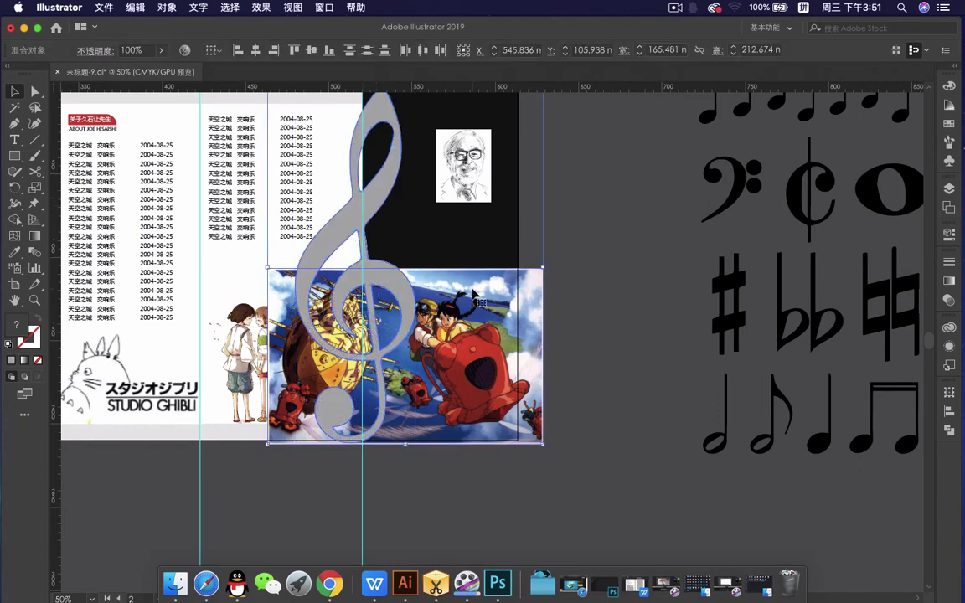
pyautogui.press('super+7')
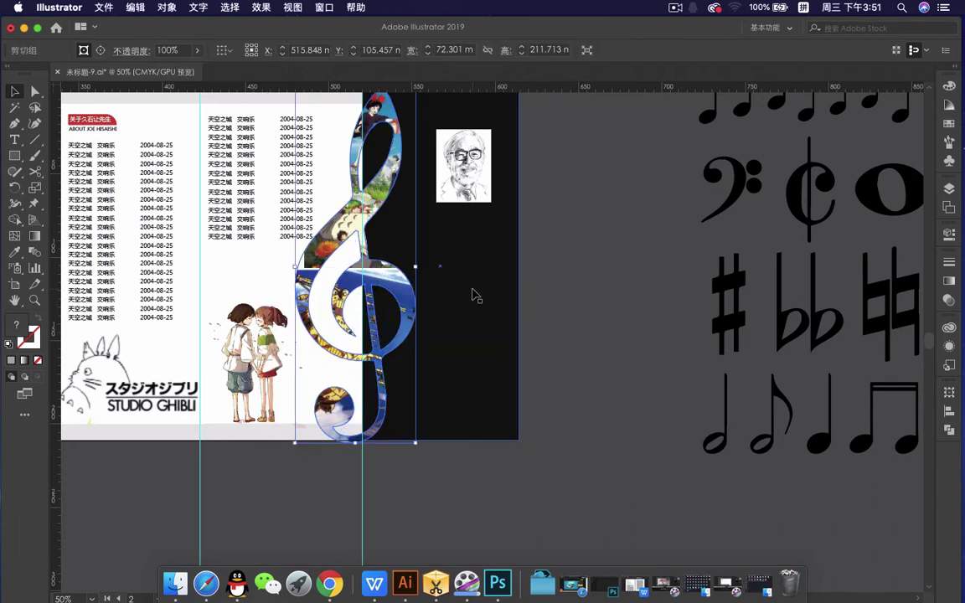
pyautogui.click(613, 274)
pyautogui.press('super+z')
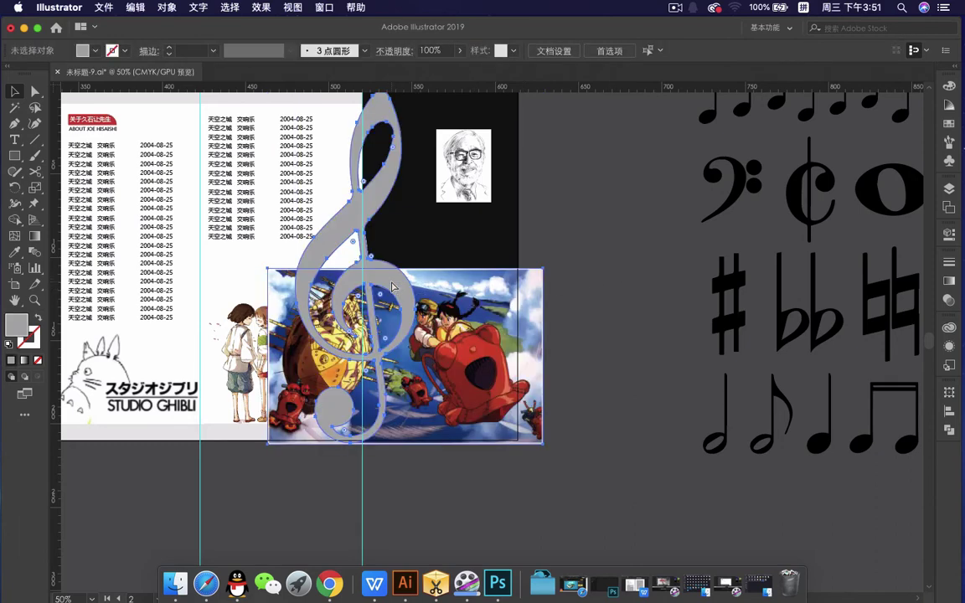
# Try nudging the grey clef and the airship image upward together, and undo the nudges
pyautogui.press('Up')
pyautogui.press('Up')
pyautogui.press('Up')
pyautogui.press('Up')
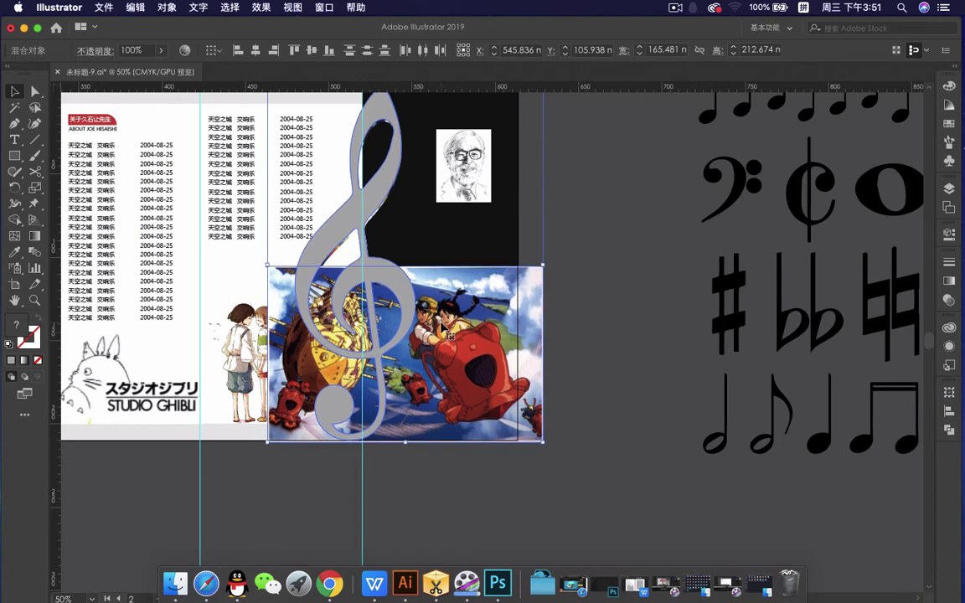
pyautogui.press('super+z')
pyautogui.press('super+z')
pyautogui.press('super+z')
pyautogui.press('super+z')
pyautogui.press('super+z')
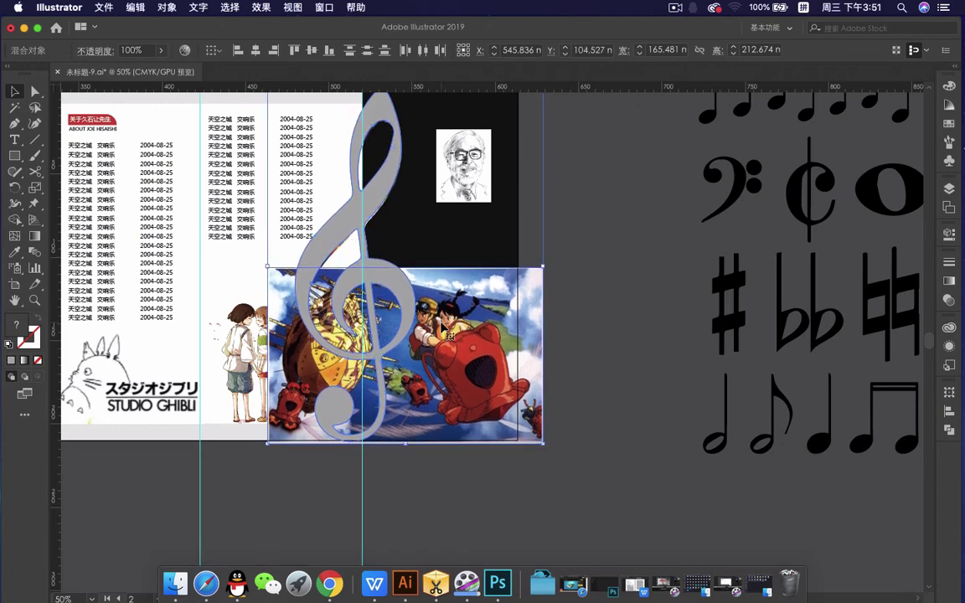
# Replace the airship image with the Ghibli collage b3bb50eb5494cd42480...6b11.jpg from the 实战用图 folder
pyautogui.click(608, 300)
pyautogui.click(496, 350)
pyautogui.press('Delete')
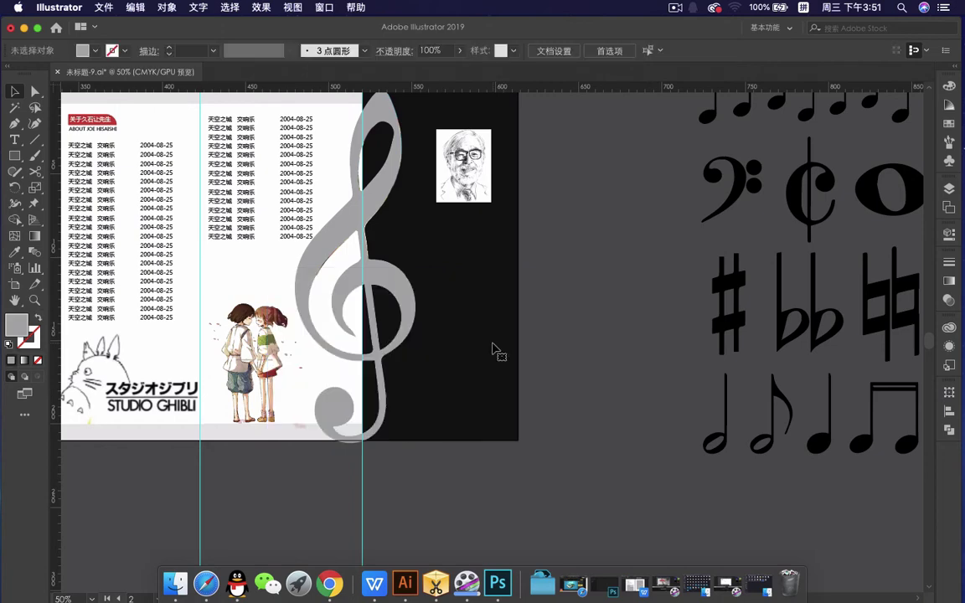
pyautogui.click(182, 584)
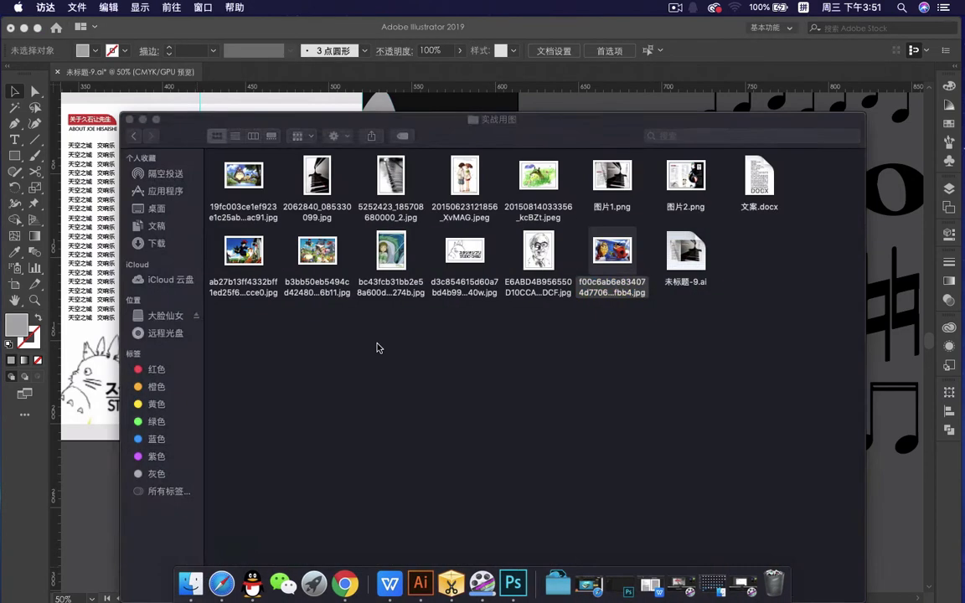
pyautogui.click(331, 265)
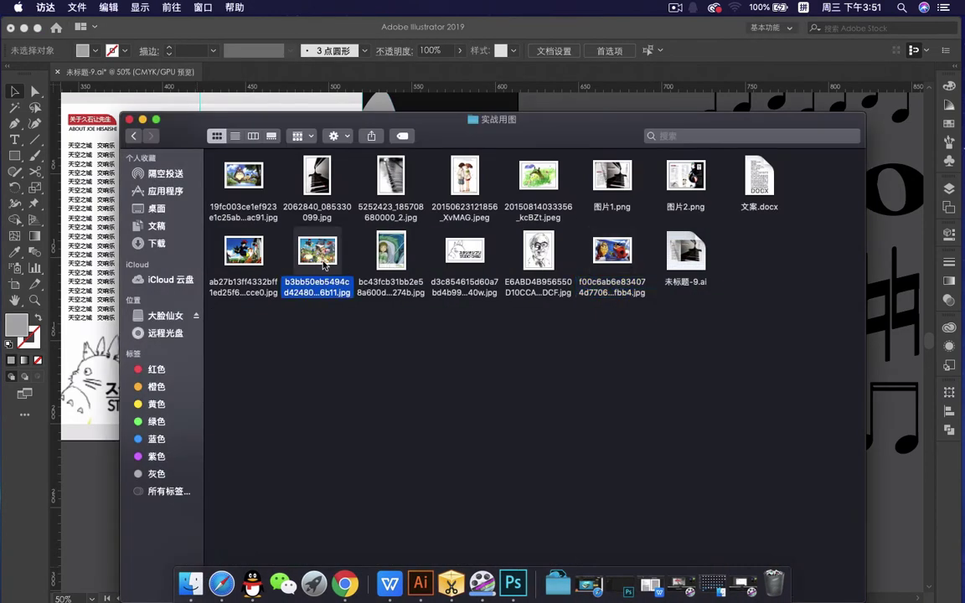
pyautogui.moveTo(324, 265); pyautogui.dragTo(51, 251)
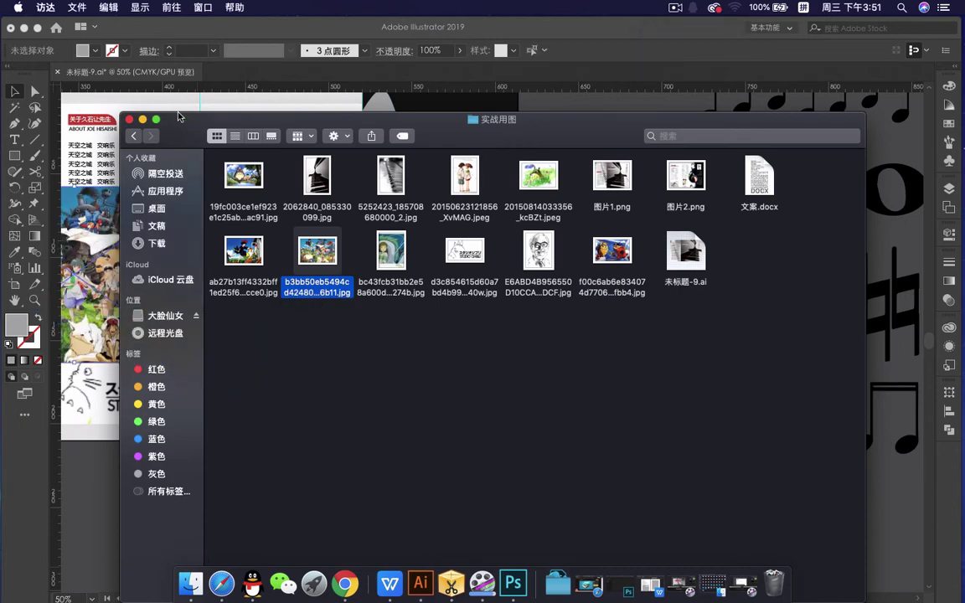
pyautogui.click(128, 119)
# Embed the placed collage, scale it to about 162 mm wide and position it over the lower half of the clef
pyautogui.click(392, 295)
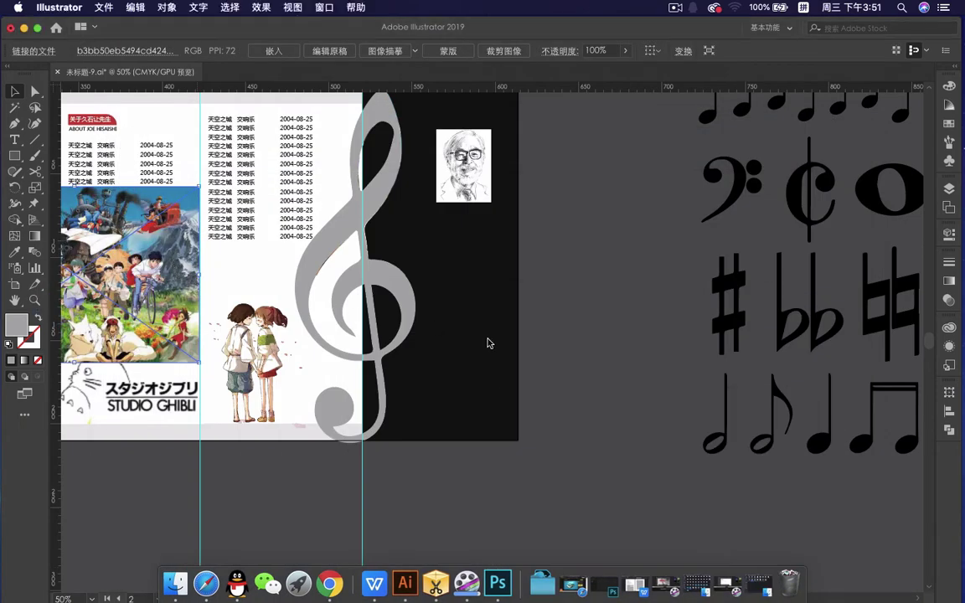
pyautogui.moveTo(193, 321); pyautogui.dragTo(481, 394)
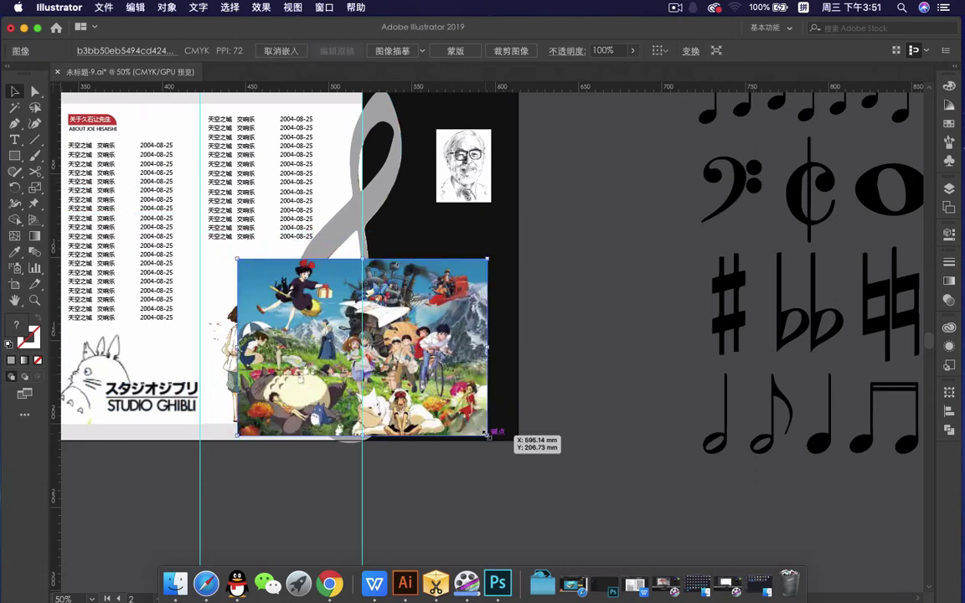
pyautogui.moveTo(488, 437); pyautogui.dragTo(504, 447)
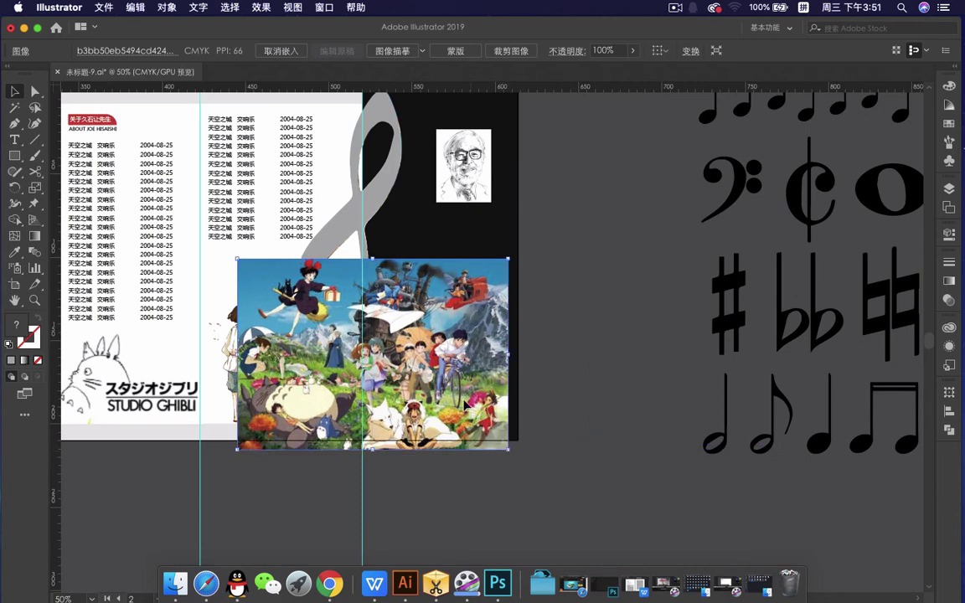
pyautogui.moveTo(469, 396); pyautogui.dragTo(463, 391)
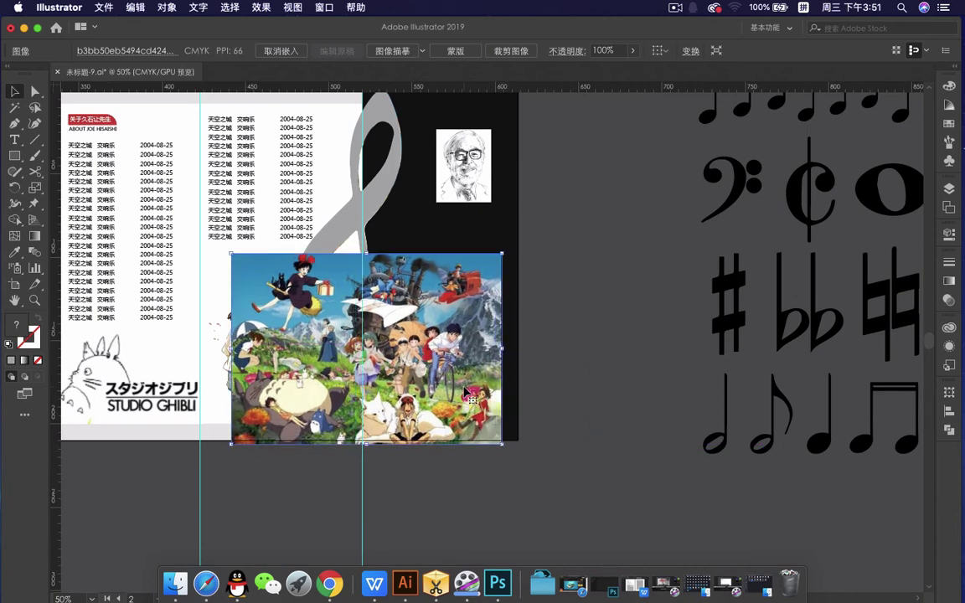
# Bring the grey treble clef in front of the second collage and clip the collage to the clef shape
pyautogui.click(372, 209)
pyautogui.press('super+shift+bracketright')
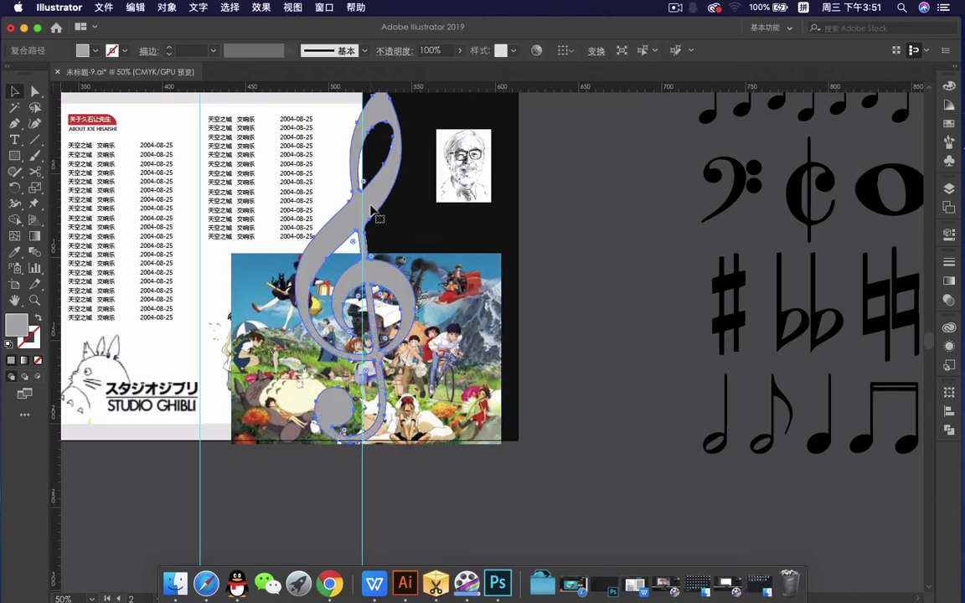
pyautogui.keyDown('shift'); pyautogui.click(494, 305); pyautogui.keyUp('shift')
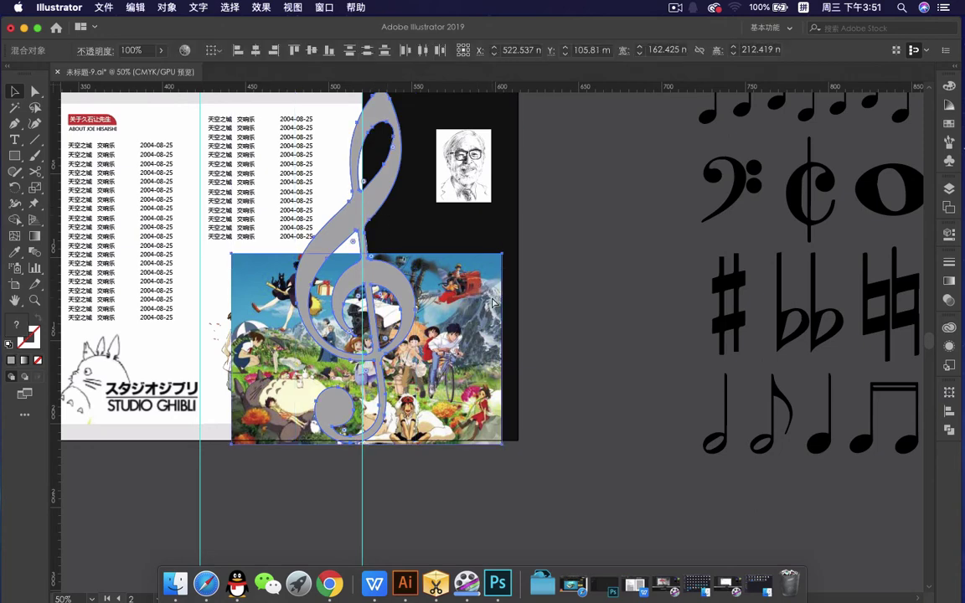
pyautogui.press('super+7')
pyautogui.click(576, 316)
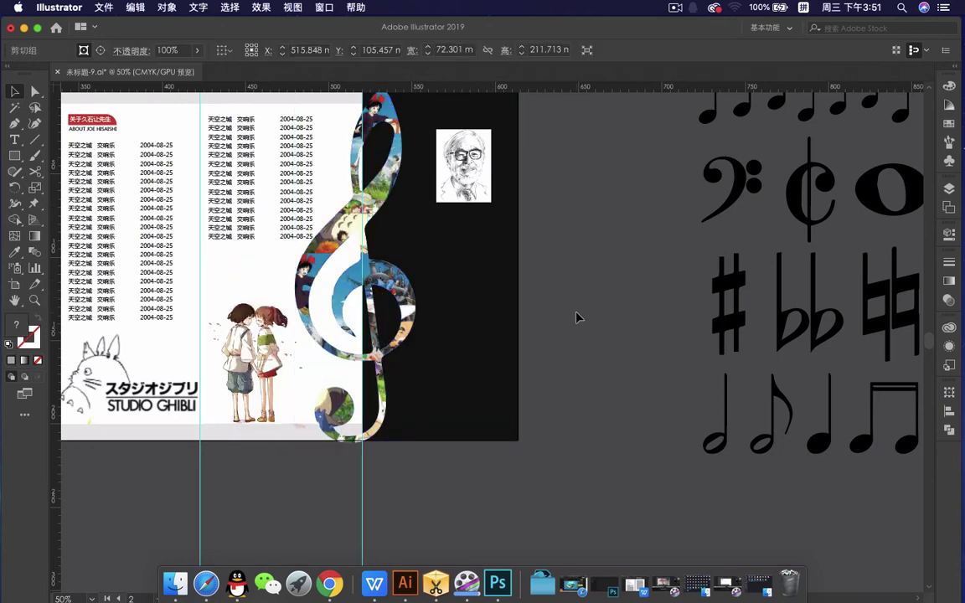
# Using the black panel's fill, draw a closed Pen shape along the clef's outer strokes, covering the white inner gaps and reaching into the panel
pyautogui.scroll(-1, 576, 317)
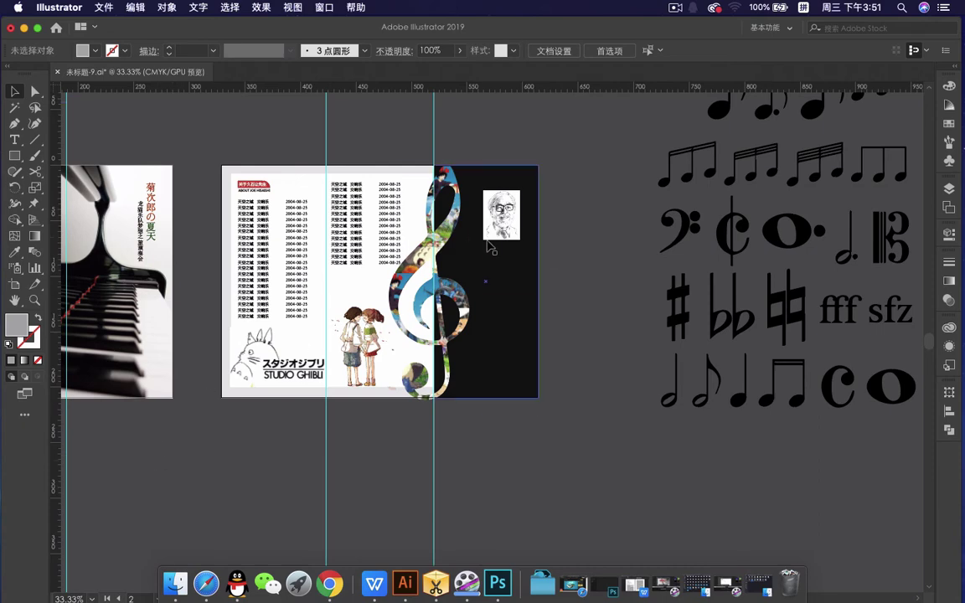
pyautogui.scroll(3, 449, 239)
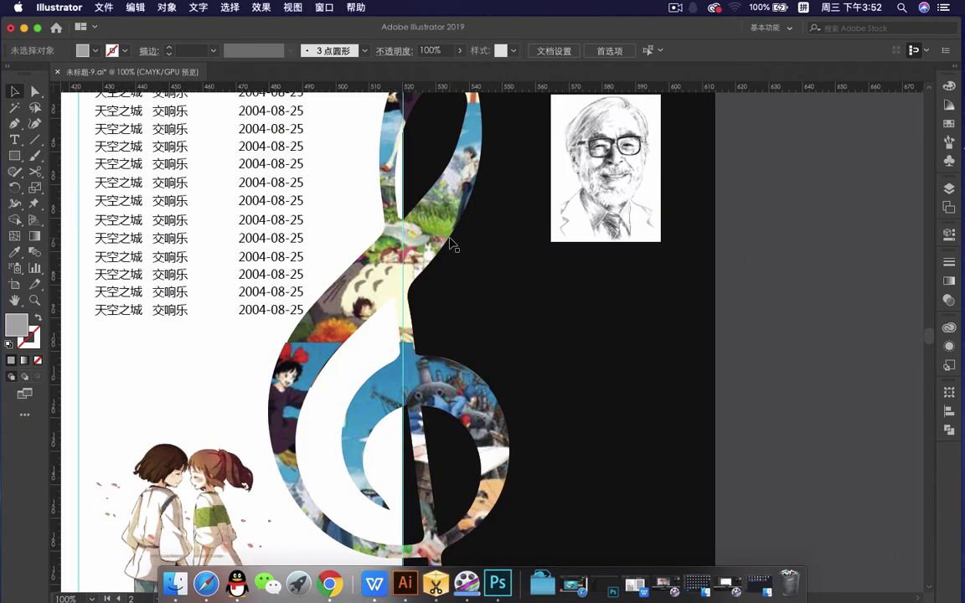
pyautogui.scroll(-1, 450, 243)
pyautogui.click(539, 407)
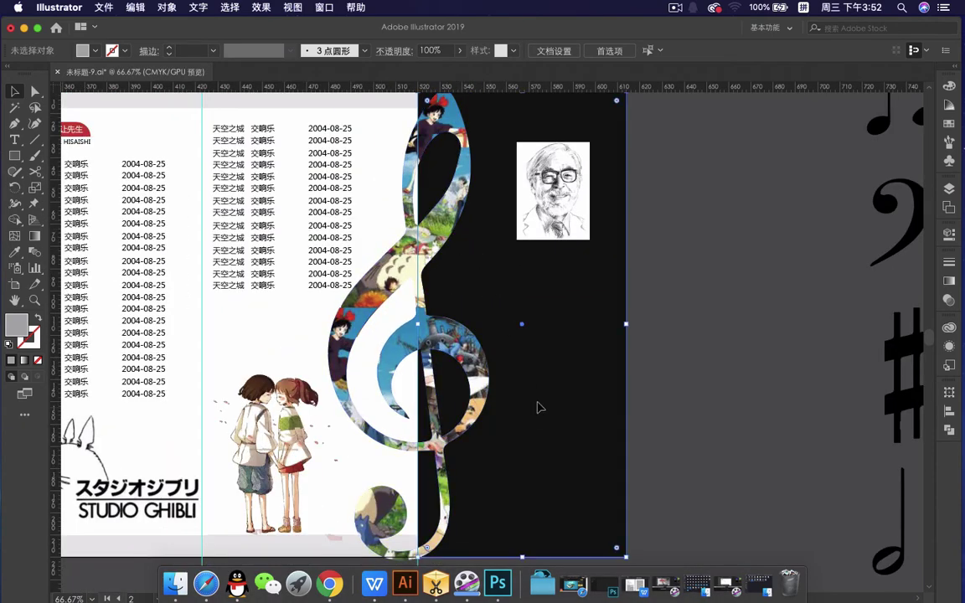
pyautogui.click(13, 124)
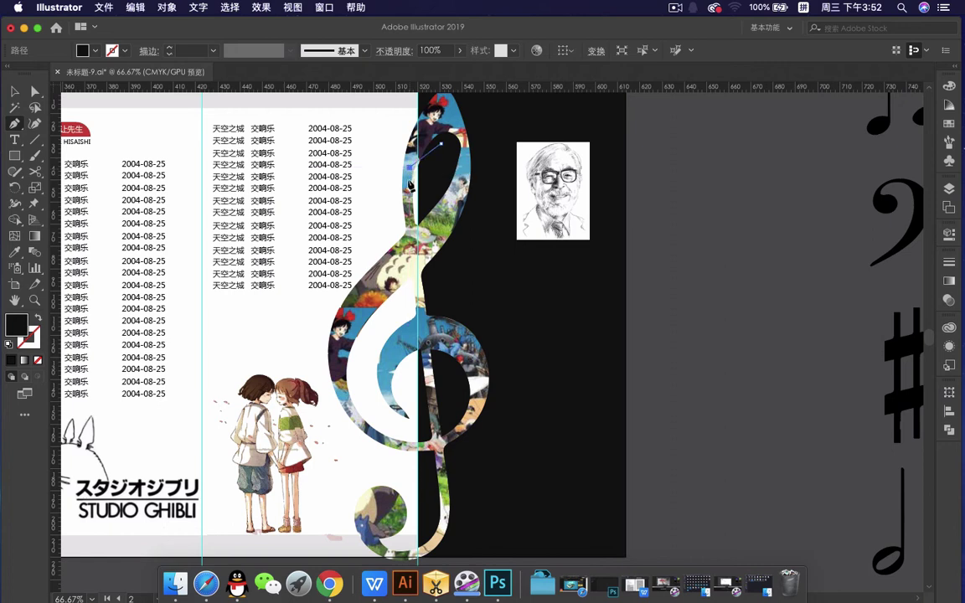
pyautogui.click(442, 145)
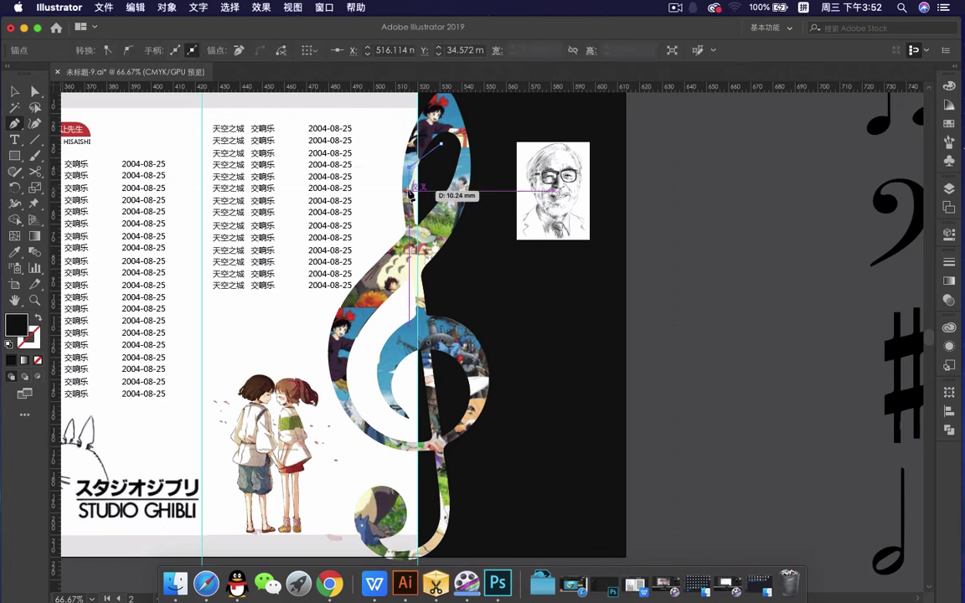
pyautogui.click(449, 280)
pyautogui.click(418, 265)
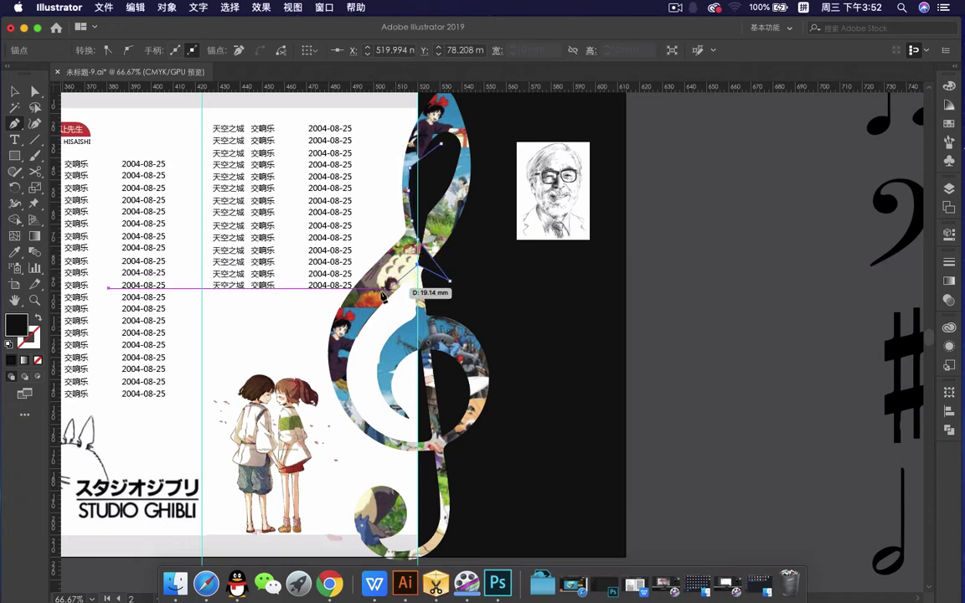
pyautogui.click(380, 291)
pyautogui.click(352, 323)
pyautogui.click(338, 360)
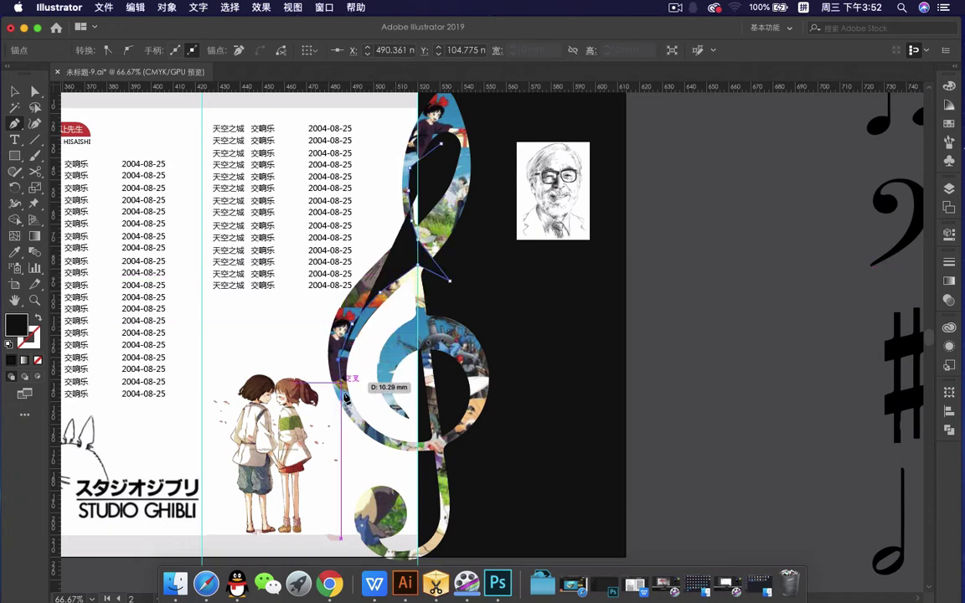
pyautogui.click(347, 407)
pyautogui.moveTo(370, 429); pyautogui.dragTo(461, 163)
pyautogui.click(428, 444)
pyautogui.click(552, 395)
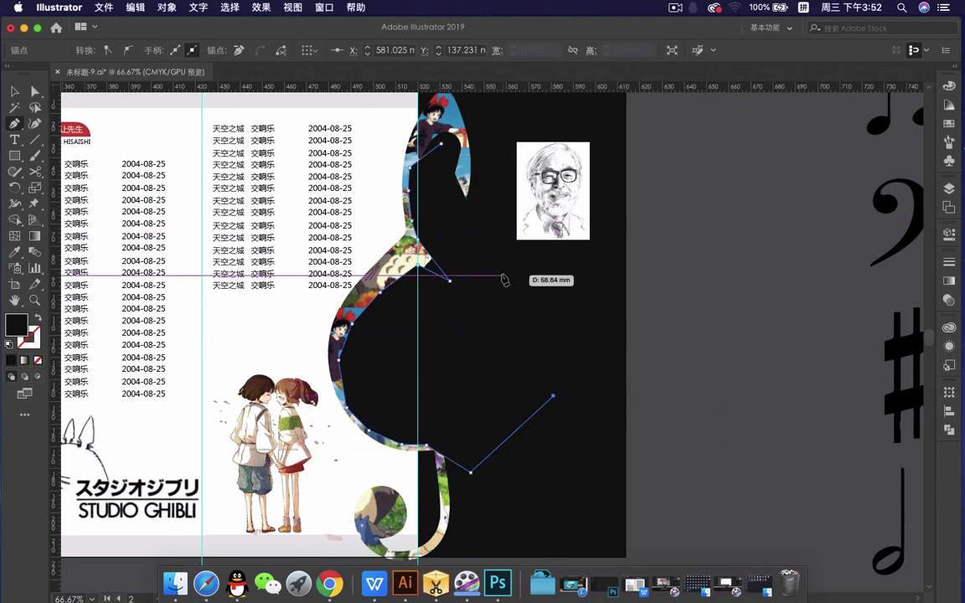
pyautogui.click(502, 275)
pyautogui.click(441, 143)
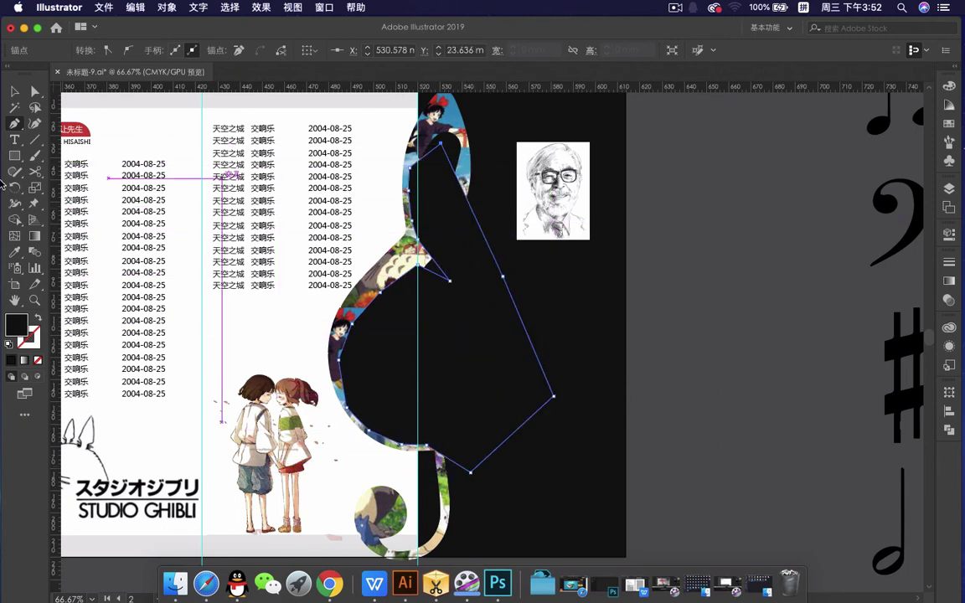
# Send the black filler shape behind the clipped clef and enlarge it slightly toward its upper-left corner
pyautogui.click(15, 91)
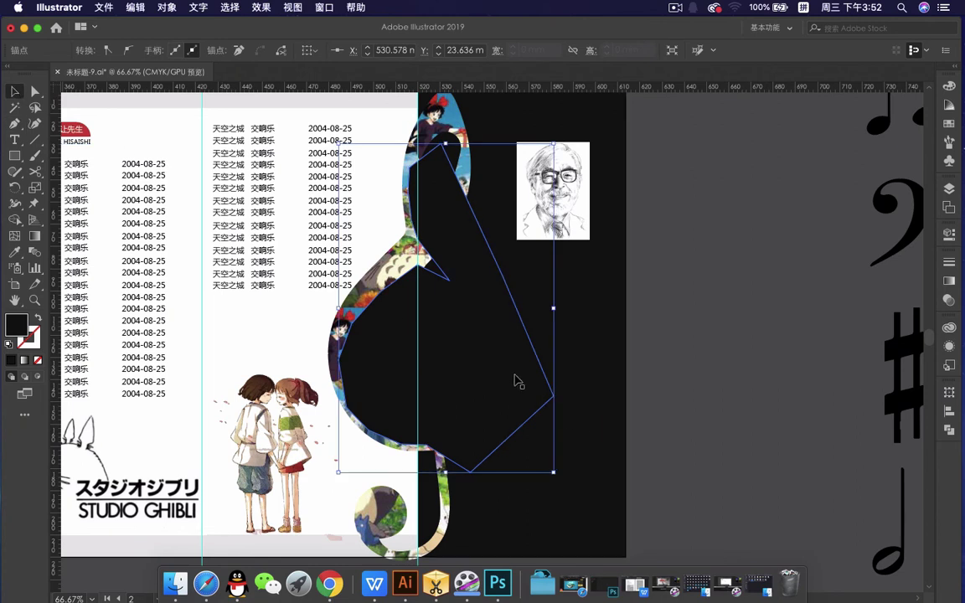
pyautogui.press('super+[')
pyautogui.press('super+[')
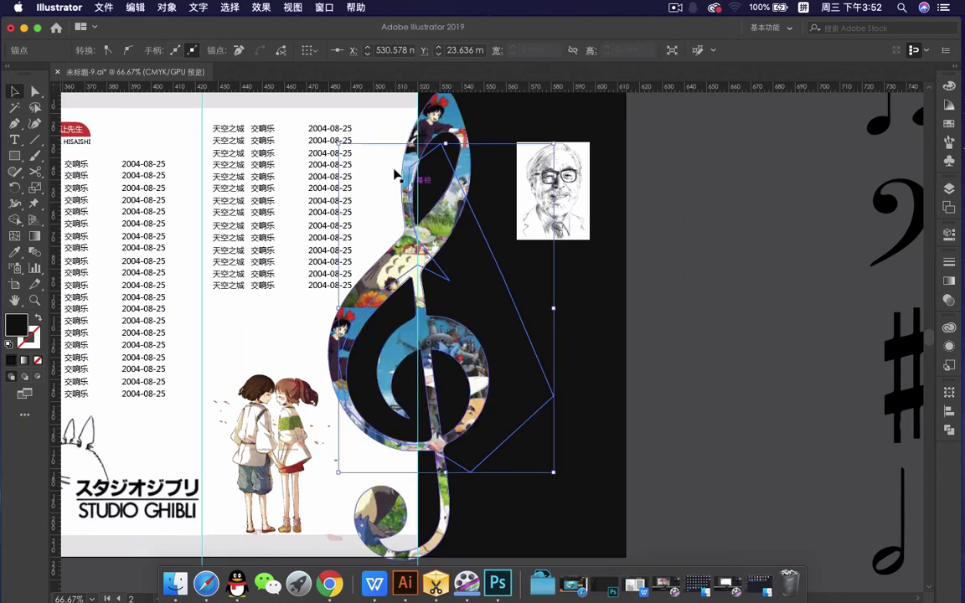
pyautogui.moveTo(338, 143); pyautogui.dragTo(334, 138)
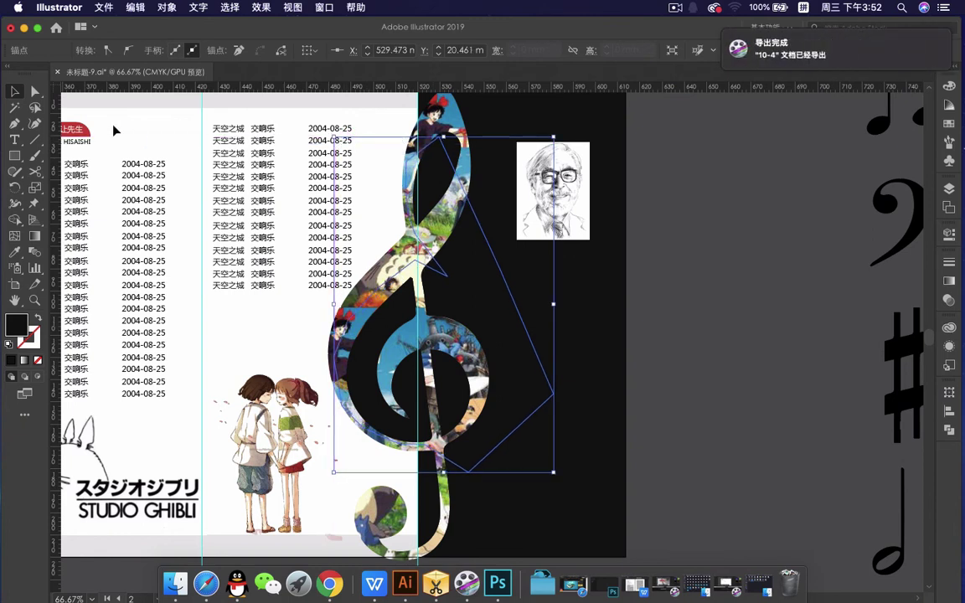
pyautogui.click(725, 280)
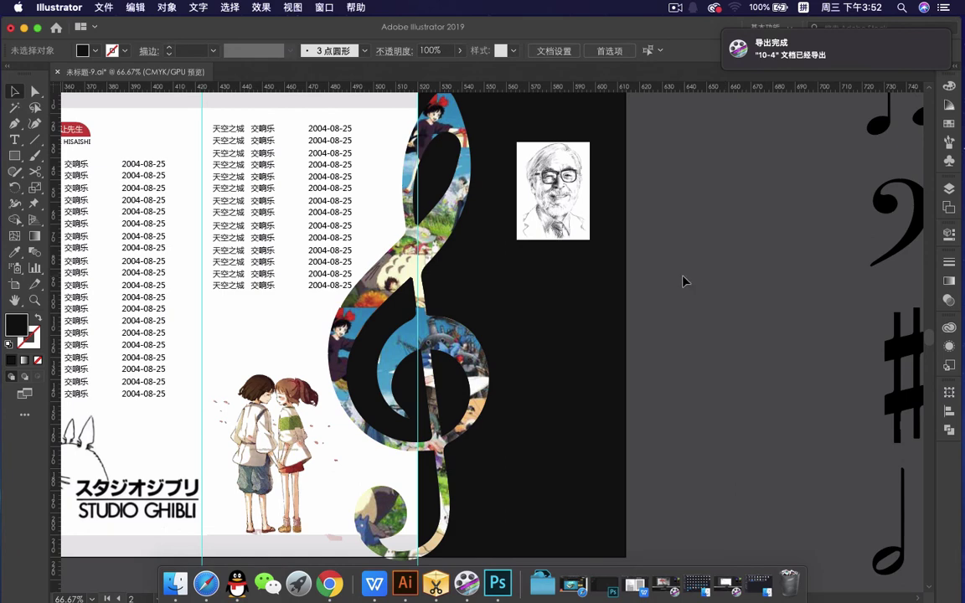
pyautogui.scroll(-2, 683, 281)
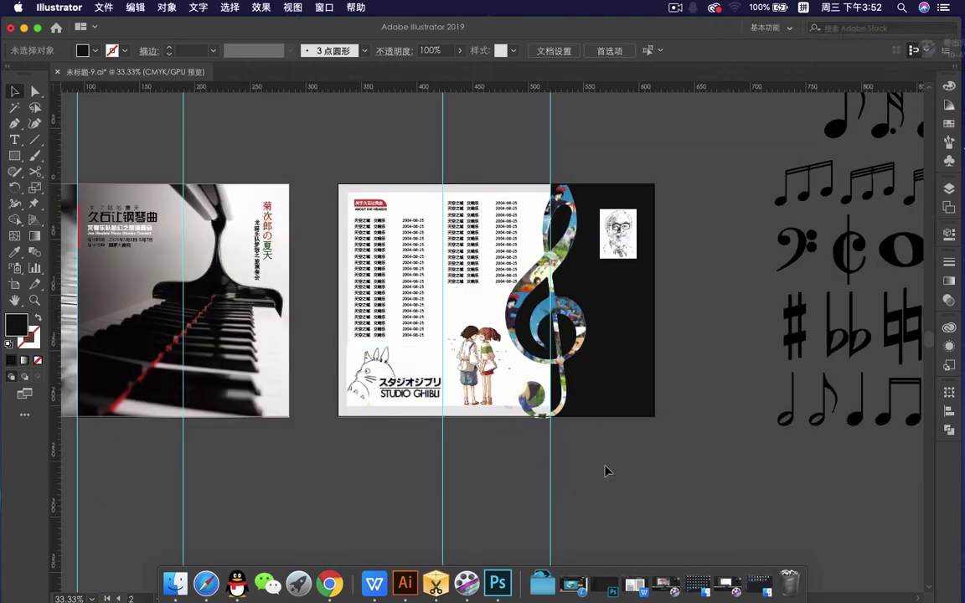
pyautogui.scroll(1, 655, 400)
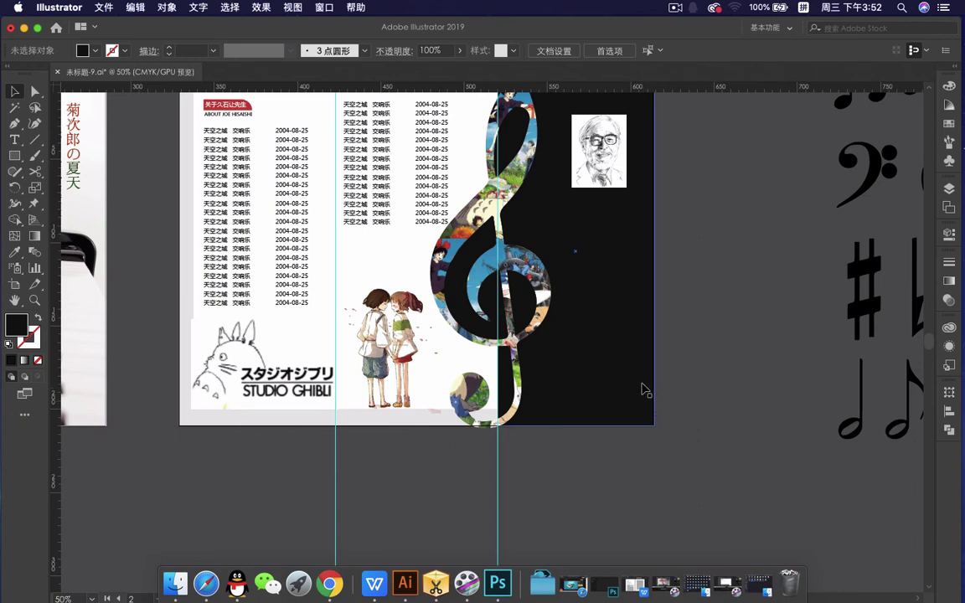
pyautogui.scroll(2, 627, 285)
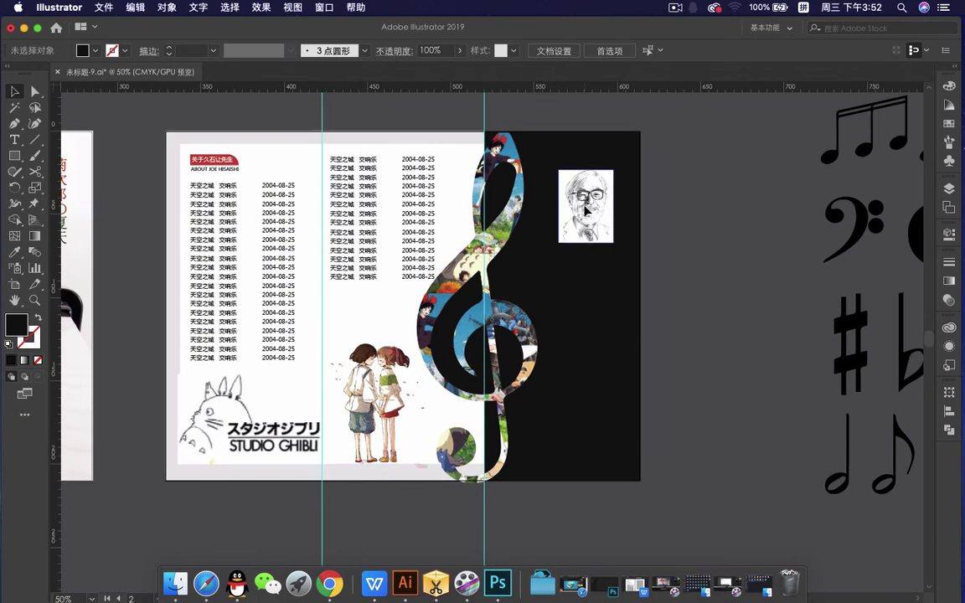
# Nudge the portrait up and add a placeholder-text frame about 52 mm wide and 121 mm tall below it on the black panel
pyautogui.moveTo(585, 211); pyautogui.dragTo(585, 206)
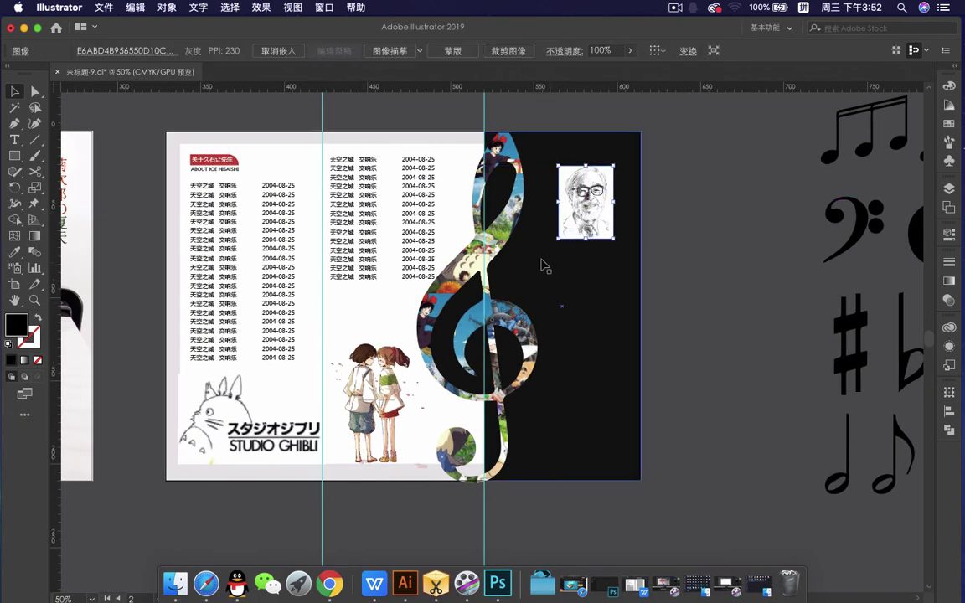
pyautogui.click(13, 141)
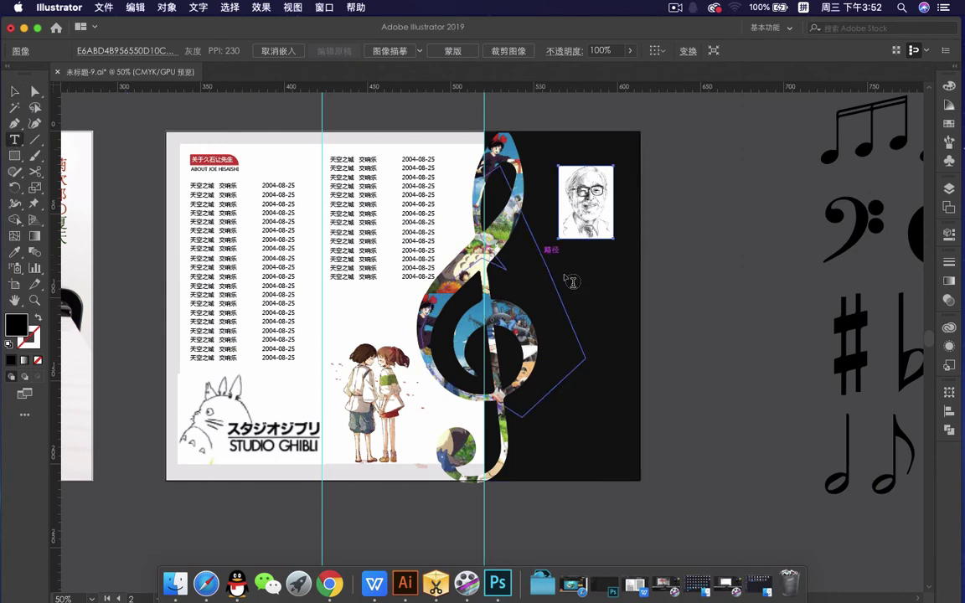
pyautogui.click(548, 251)
pyautogui.press('super+z')
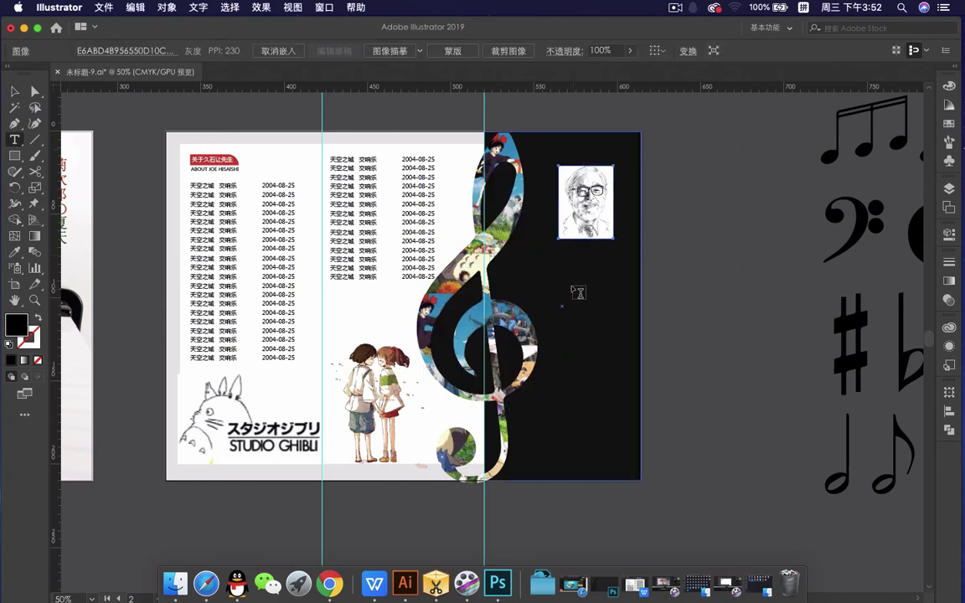
pyautogui.moveTo(559, 266); pyautogui.dragTo(634, 466)
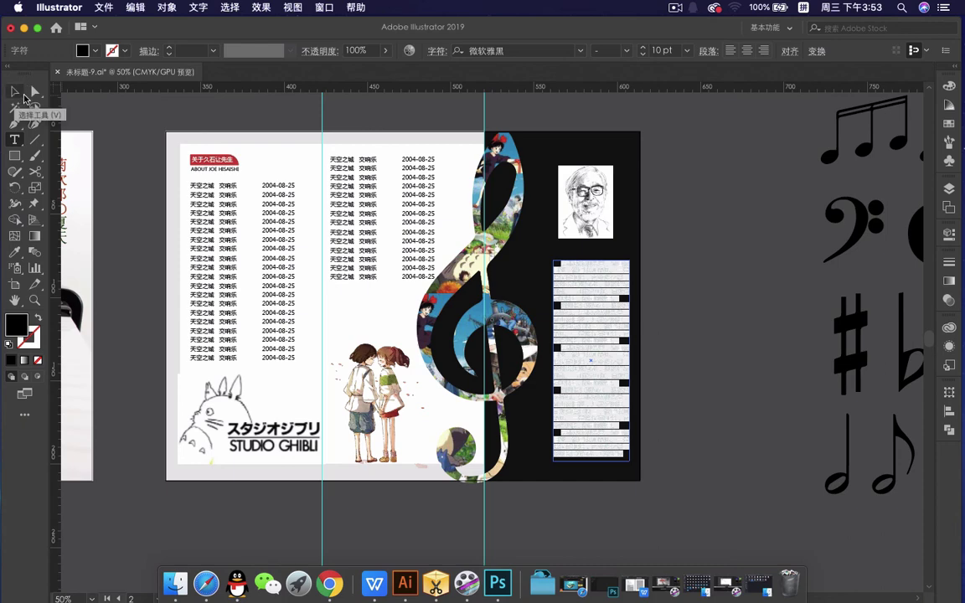
pyautogui.click(23, 97)
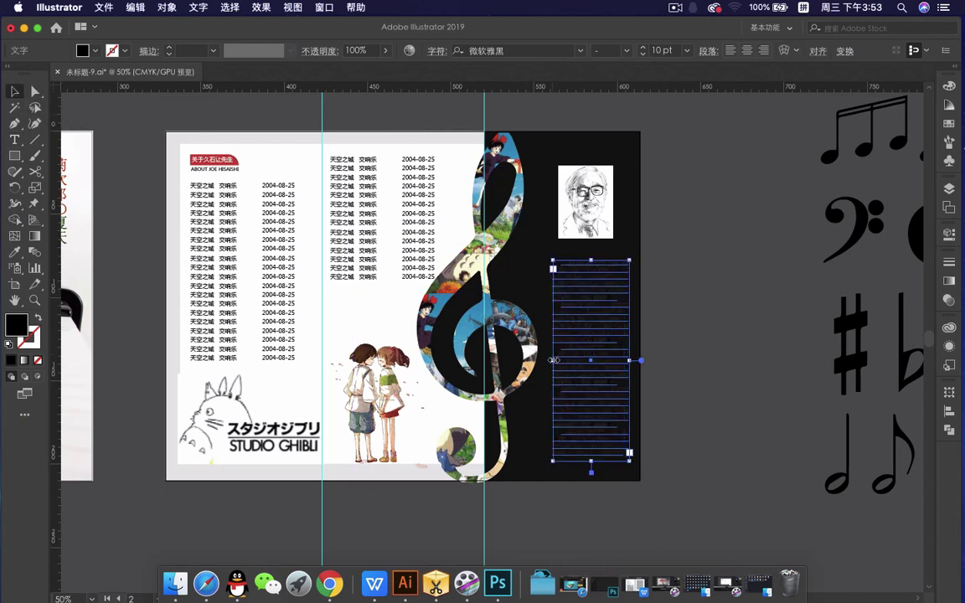
pyautogui.moveTo(551, 360); pyautogui.dragTo(543, 359)
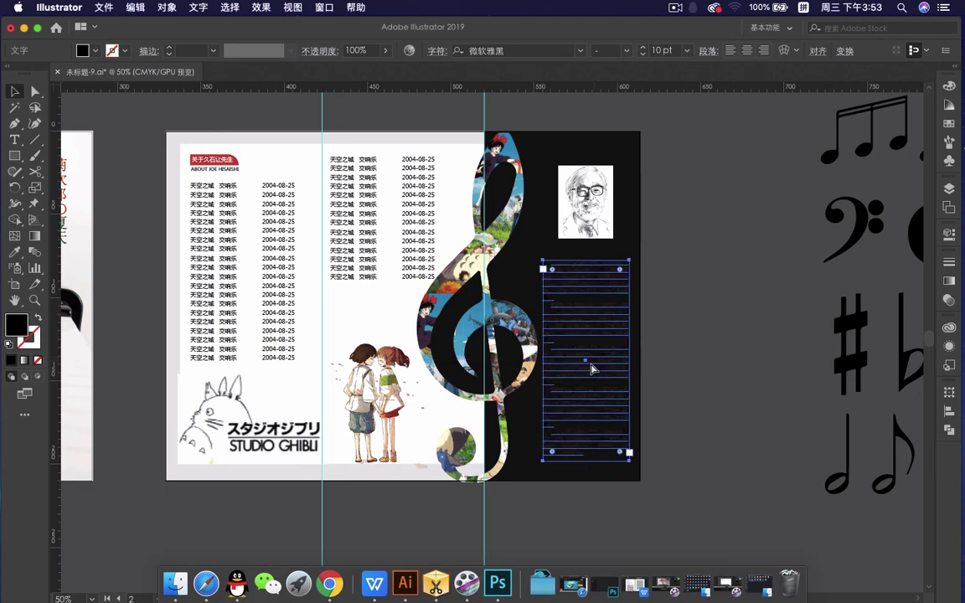
# Recolor all the placeholder text on the black panel white (FFFFFF)
pyautogui.press('super+a')
pyautogui.click(642, 360)
pyautogui.doubleClick(609, 361)
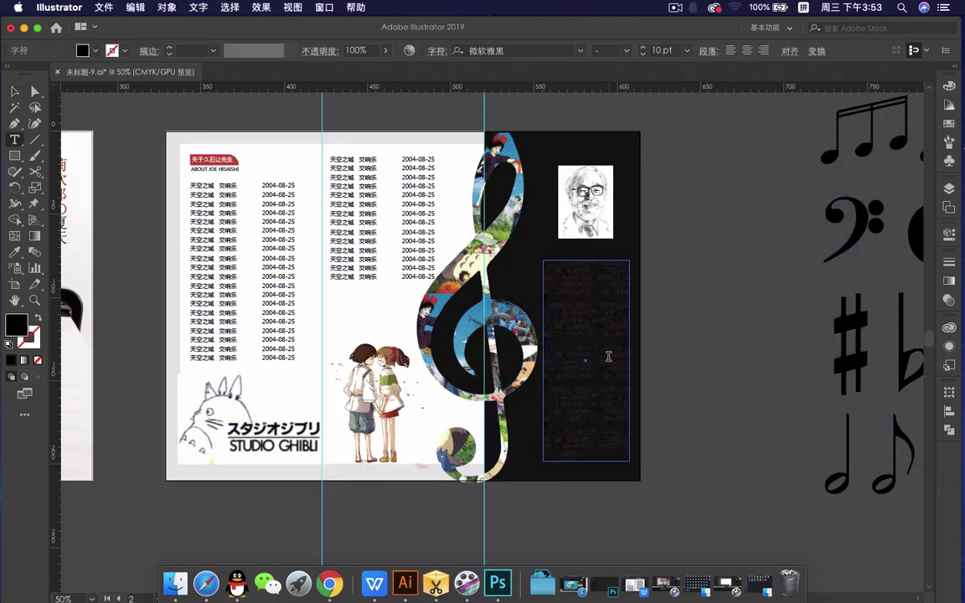
pyautogui.hotkey('ctrl', 'a')
pyautogui.doubleClick(16, 324)
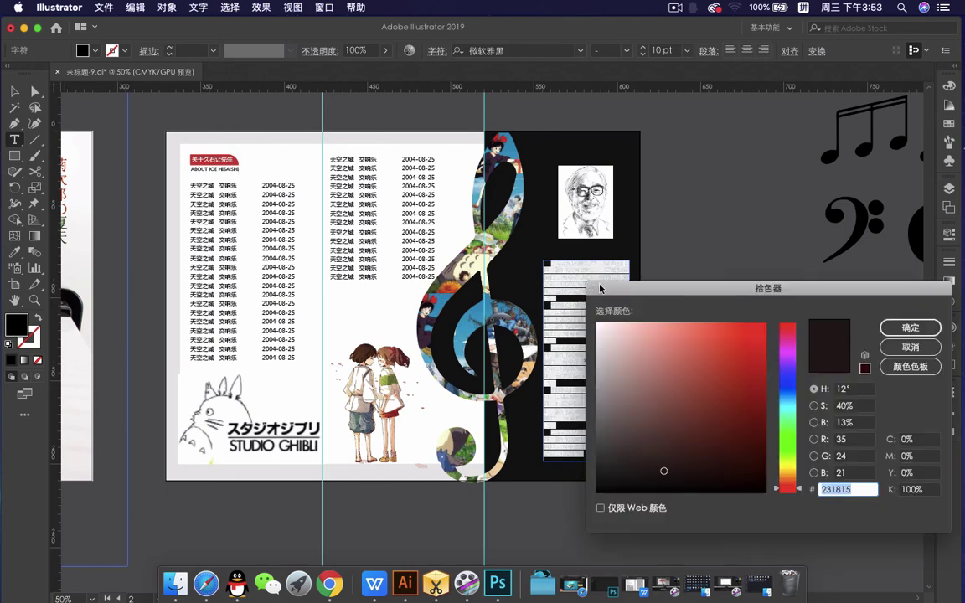
pyautogui.moveTo(598, 324); pyautogui.dragTo(586, 320)
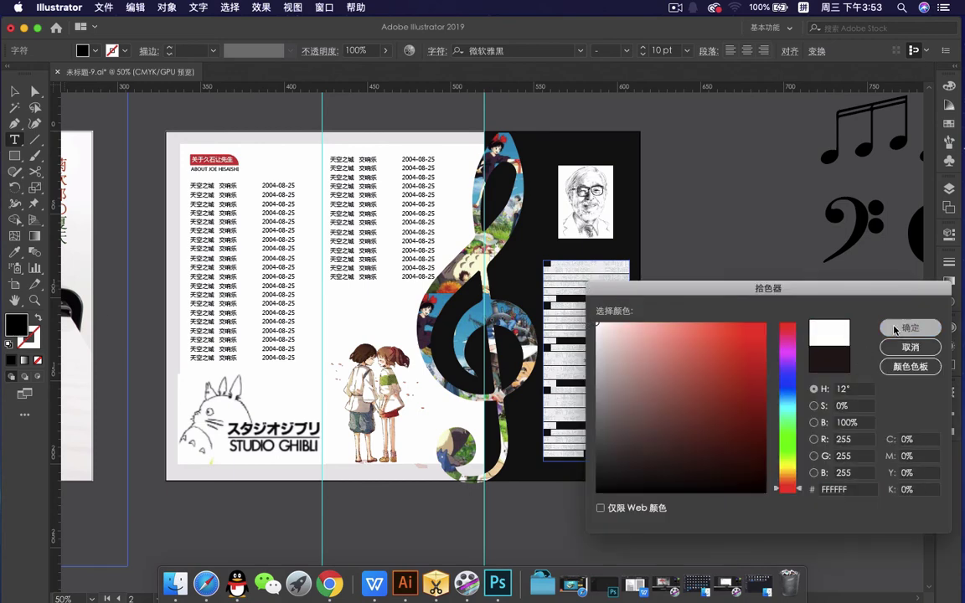
pyautogui.click(891, 328)
pyautogui.click(15, 92)
pyautogui.click(730, 230)
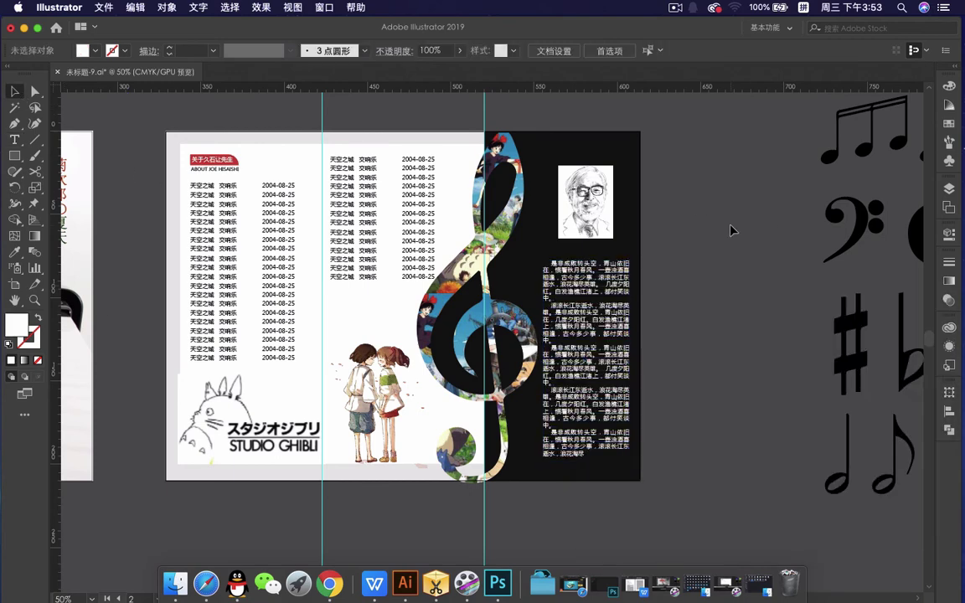
# Move the portrait about 8 mm to the right, bringing it near the right edge of the white text block
pyautogui.press('super+1')
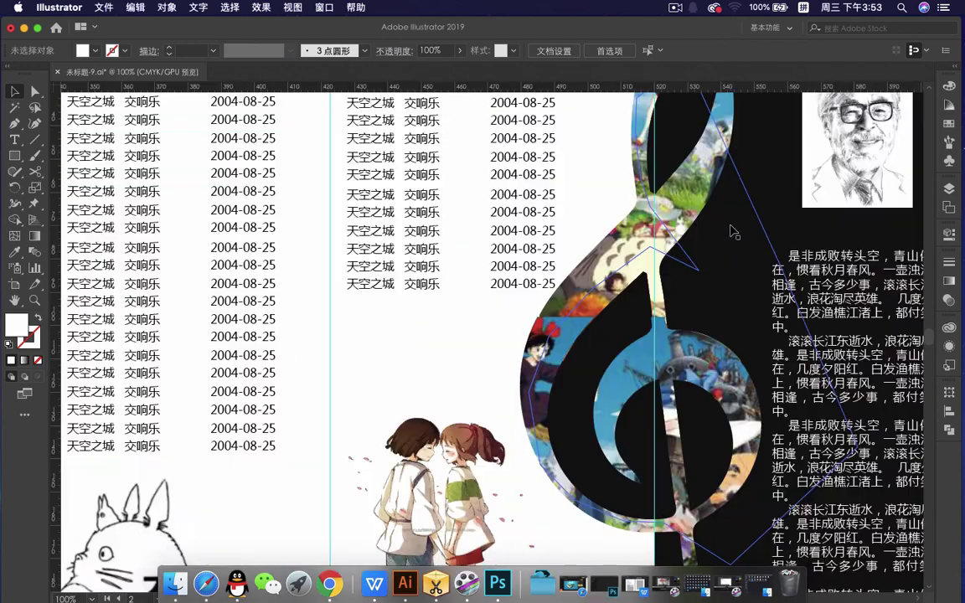
pyautogui.moveTo(711, 278); pyautogui.dragTo(577, 267)
pyautogui.moveTo(767, 248); pyautogui.dragTo(586, 302)
pyautogui.moveTo(586, 186); pyautogui.dragTo(613, 186)
pyautogui.click(805, 264)
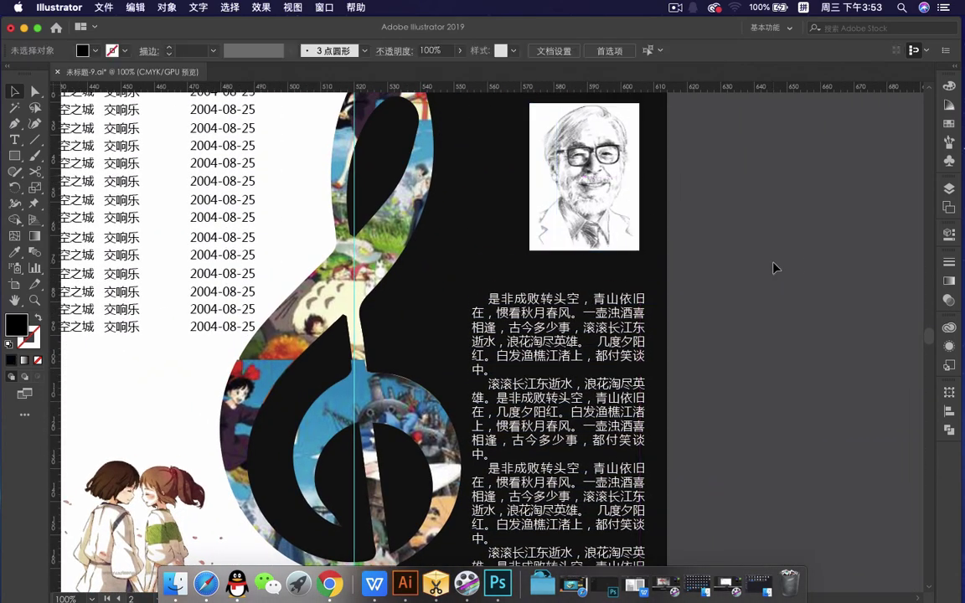
# Review the inner page's layout up close and compare it with the outer page at overview scale
pyautogui.scroll(-2, 770, 266)
pyautogui.hscroll(4, 779, 296)
pyautogui.scroll(-1, 778, 296)
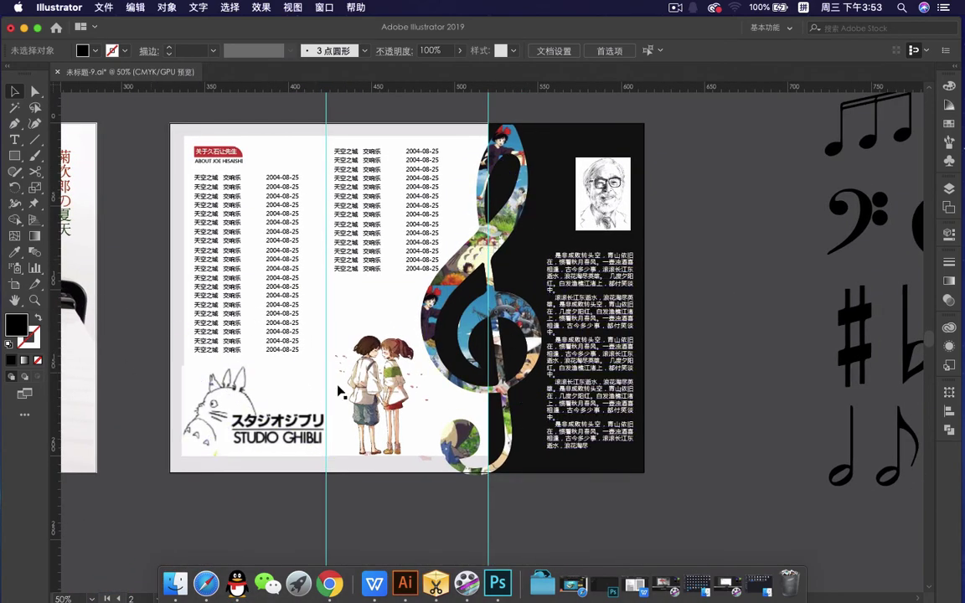
pyautogui.scroll(-1, 468, 403)
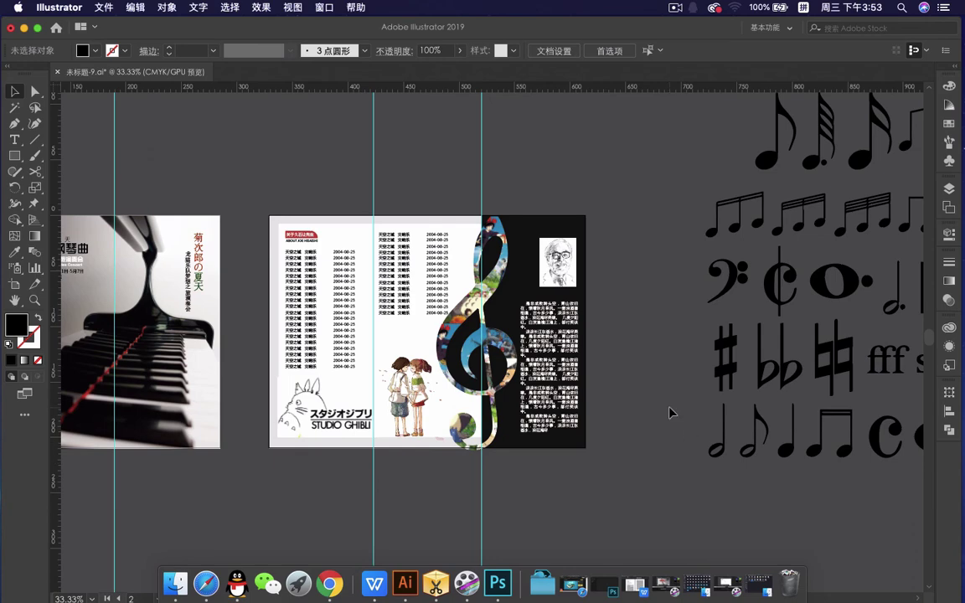
pyautogui.scroll(-1, 669, 412)
pyautogui.scroll(3, 633, 405)
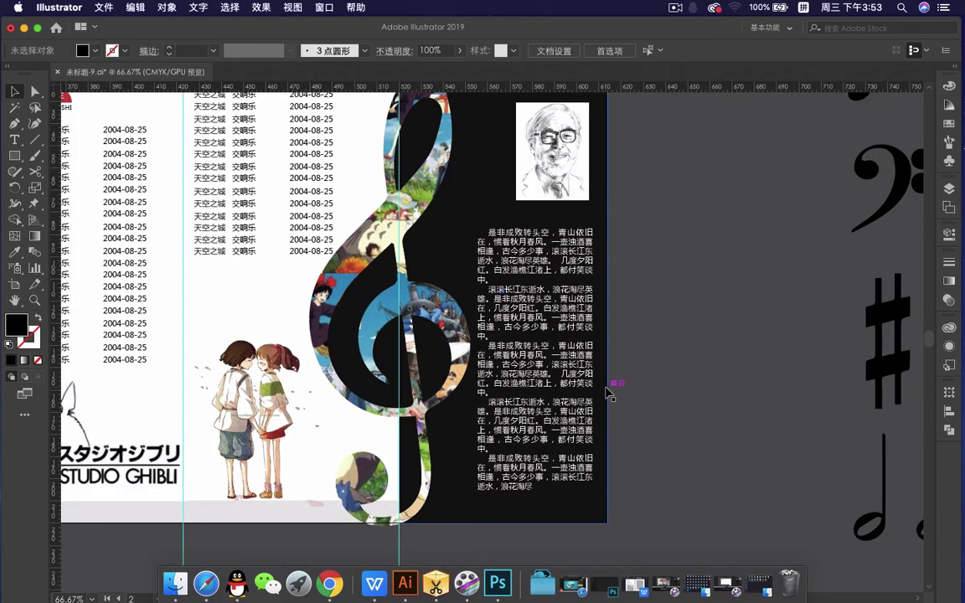
pyautogui.scroll(-2, 626, 365)
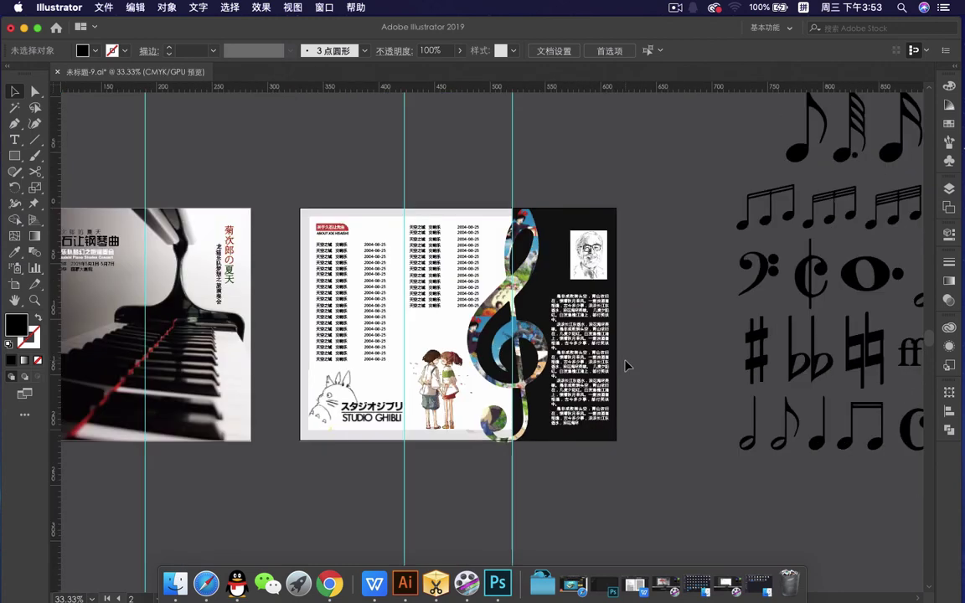
pyautogui.scroll(-1, 623, 344)
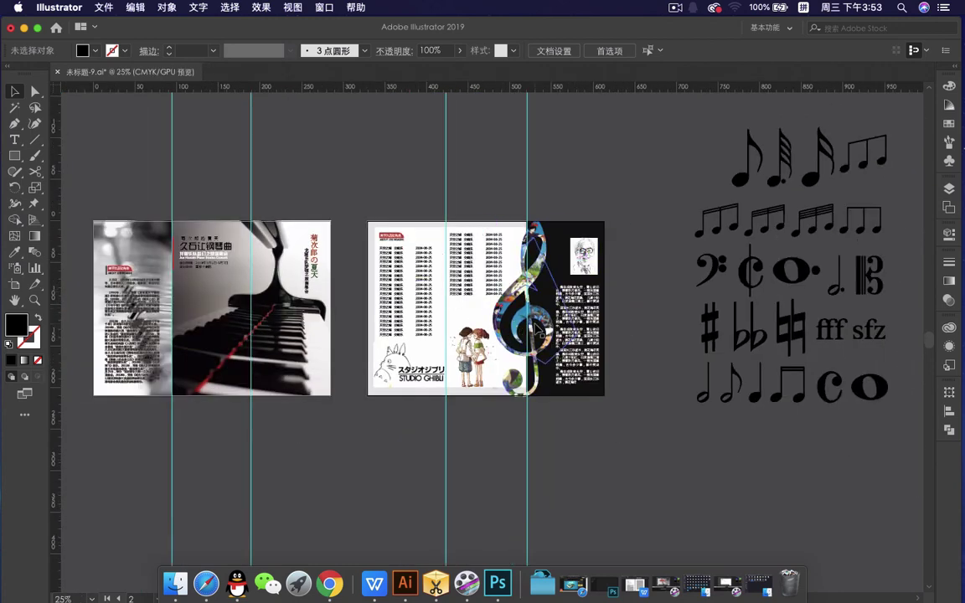
pyautogui.scroll(1, 536, 329)
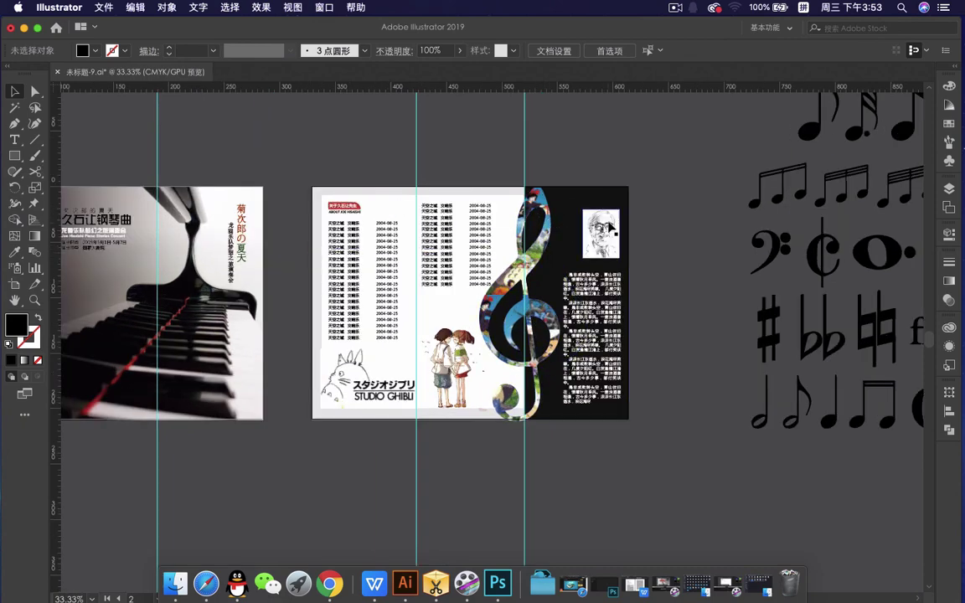
pyautogui.scroll(-1, 489, 273)
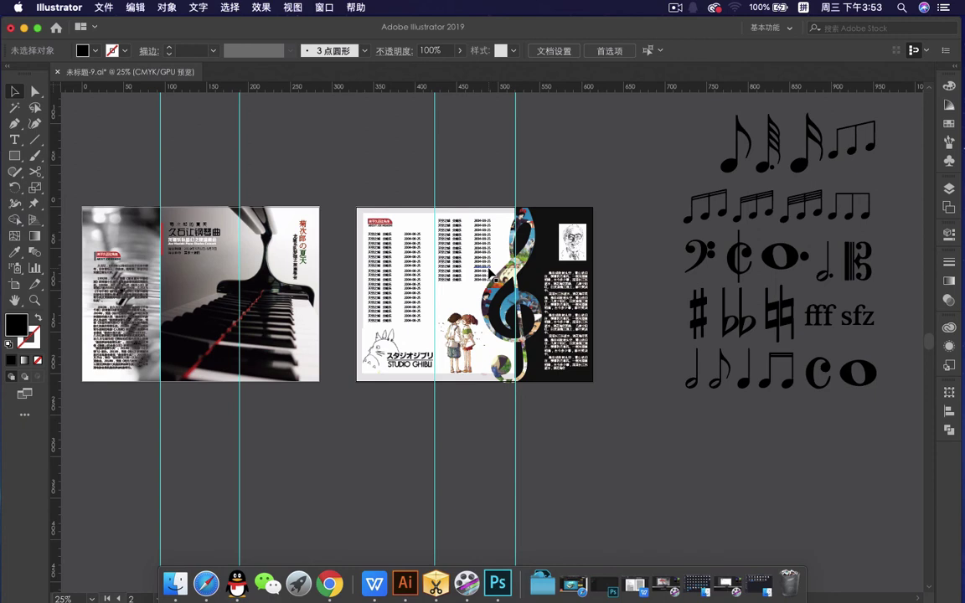
pyautogui.scroll(-1, 489, 273)
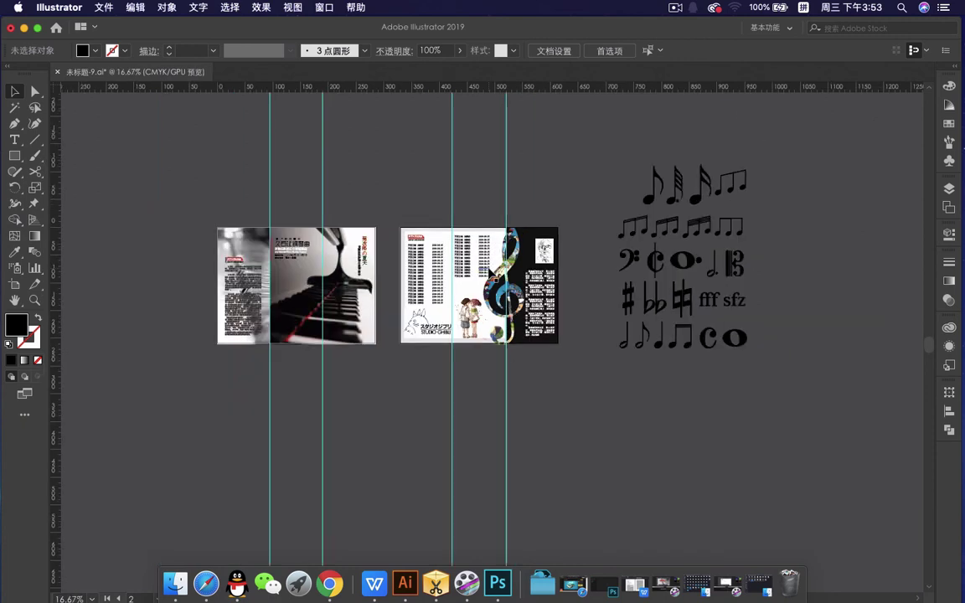